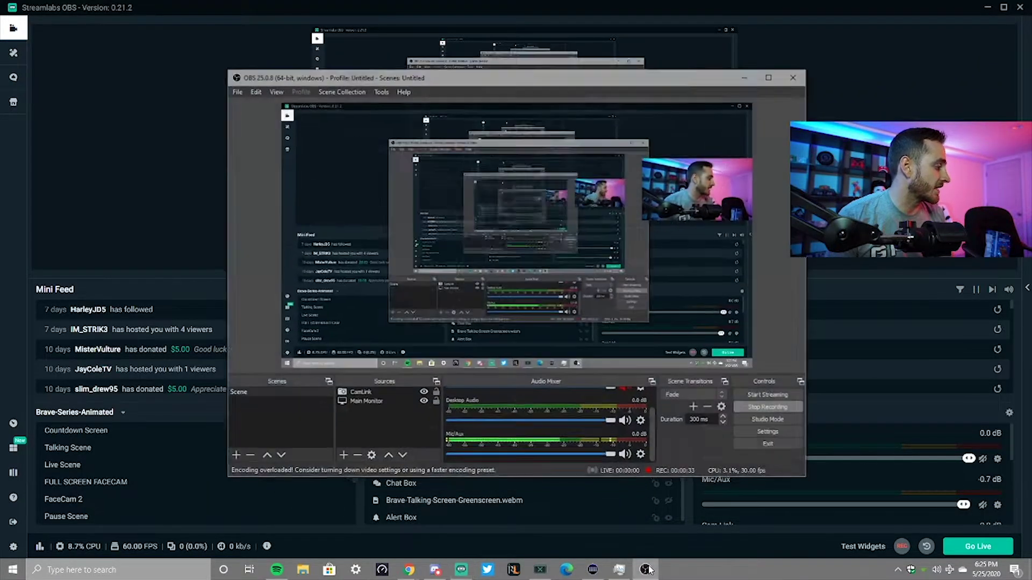
Check the processor load in Task Manager's performance view and go to its list of running processes.
click(647, 569)
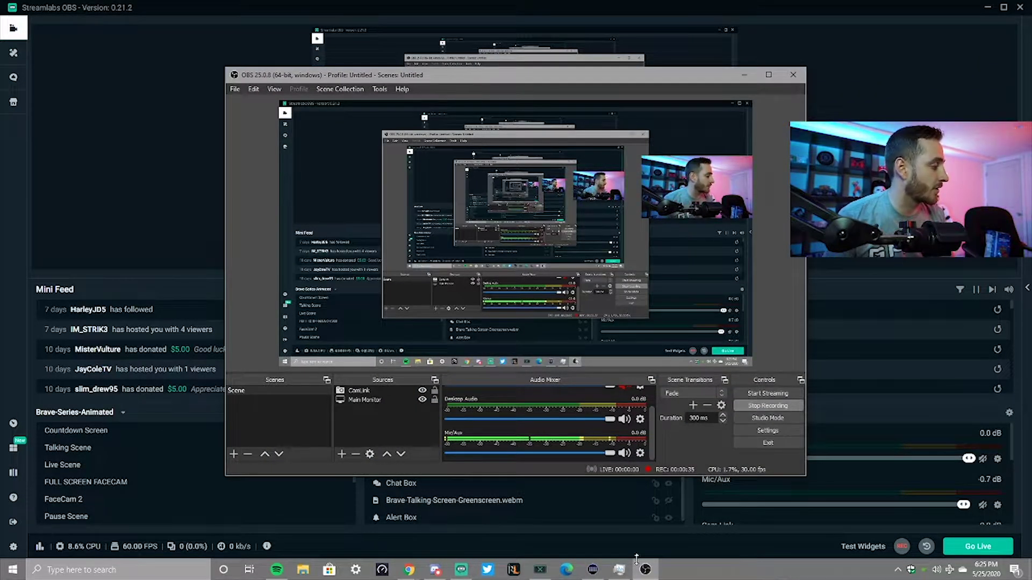
click(619, 570)
click(59, 63)
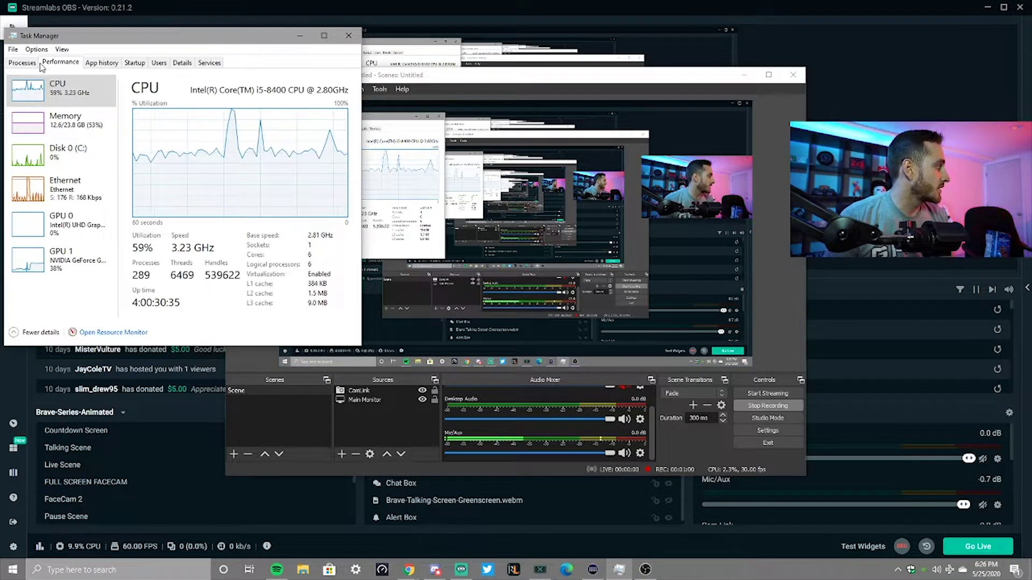
click(22, 62)
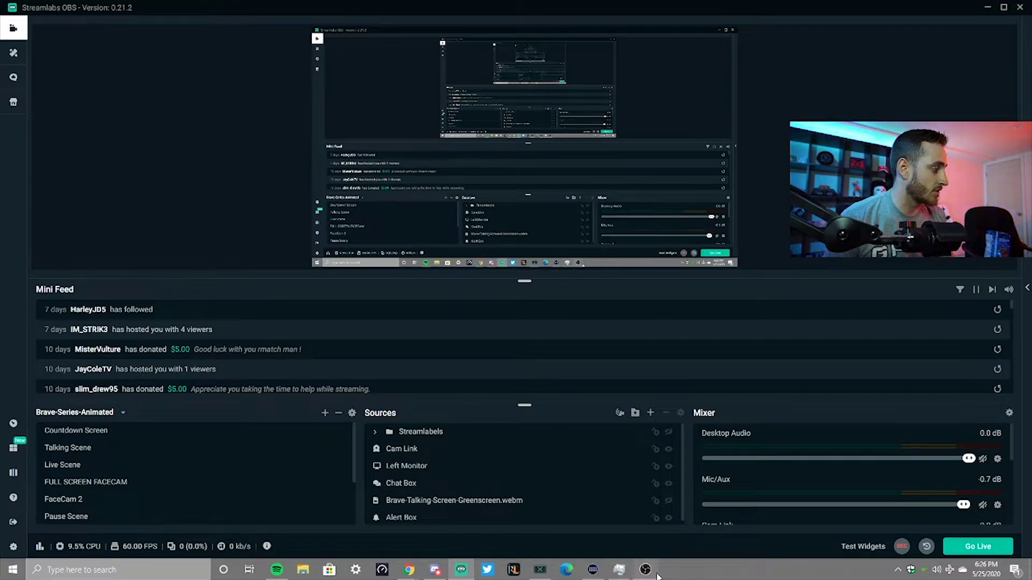
Switch to OBS Studio to view its scene sources, and hide its window again.
click(654, 571)
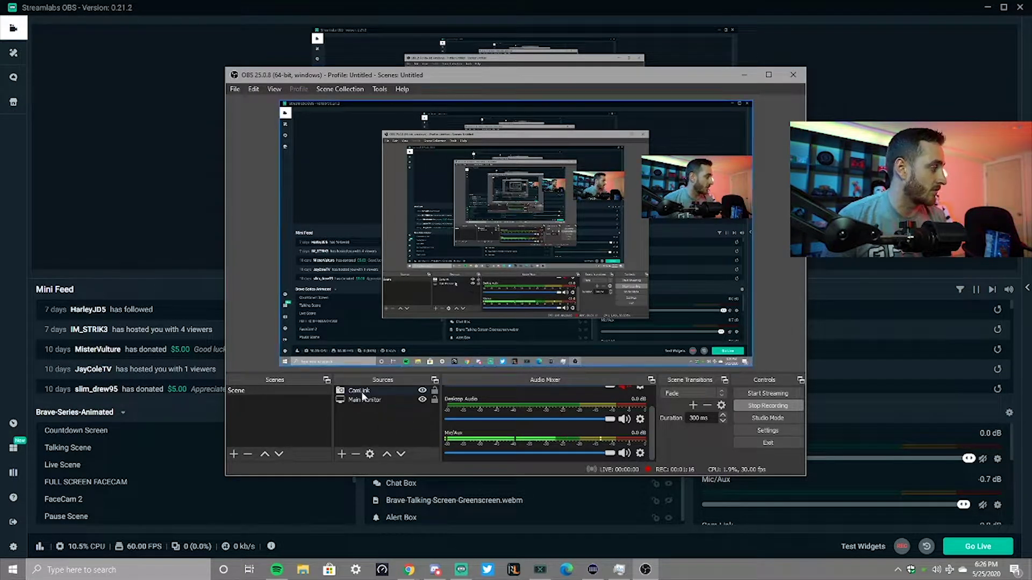
click(653, 573)
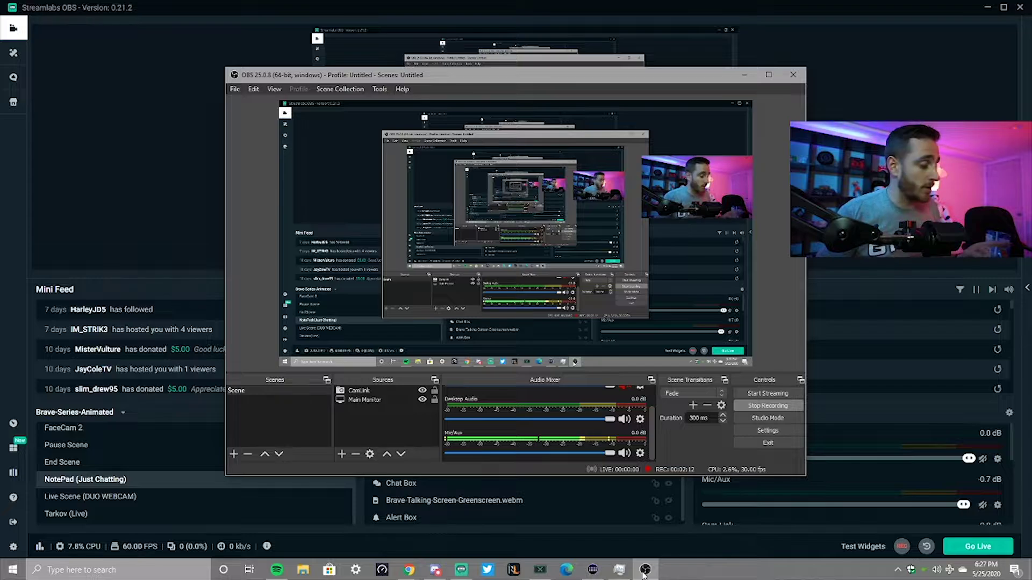
click(644, 570)
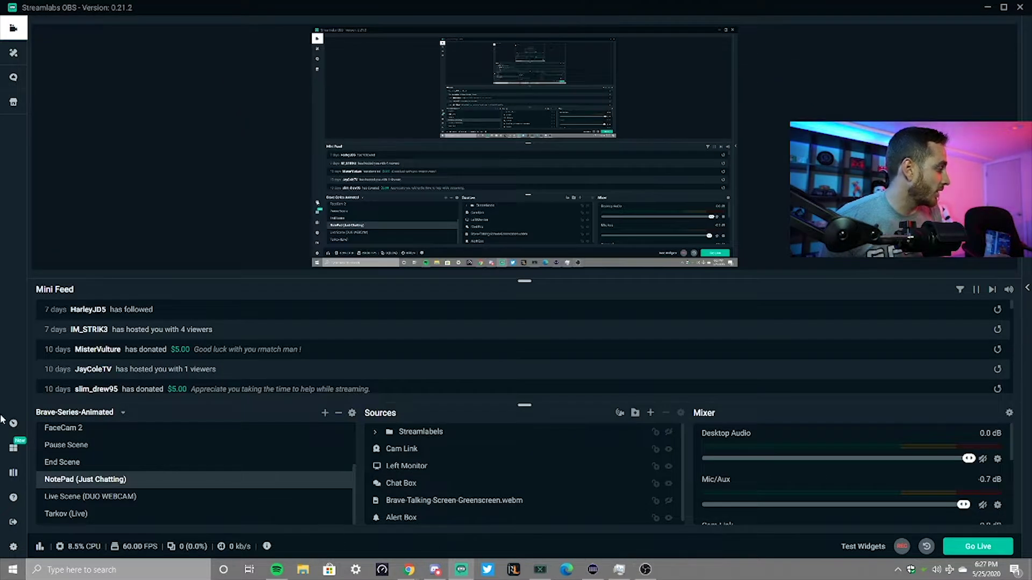
Run the Auto Optimize analysis of internet speed and hardware from the general settings.
click(13, 546)
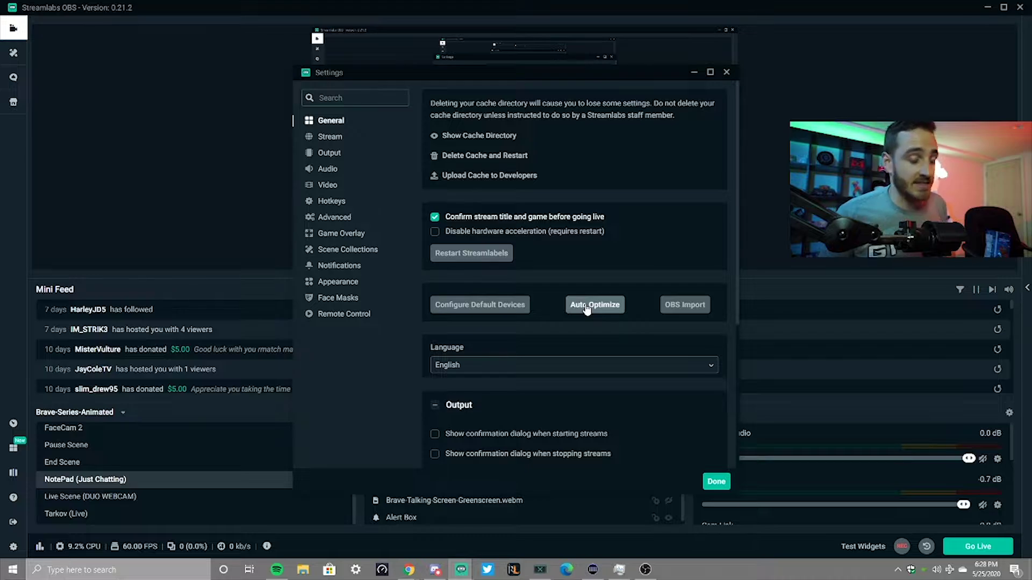
click(586, 306)
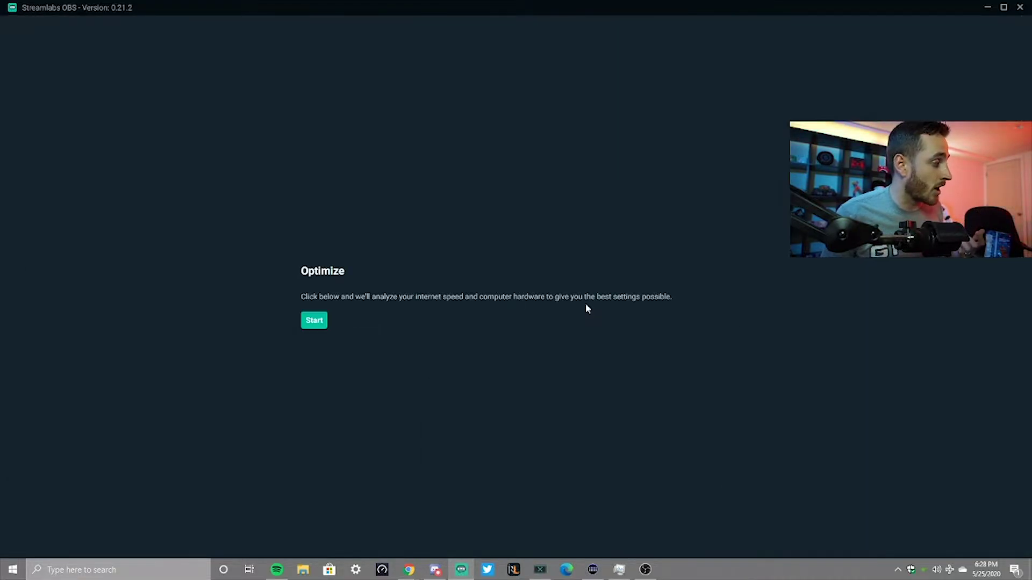
click(314, 321)
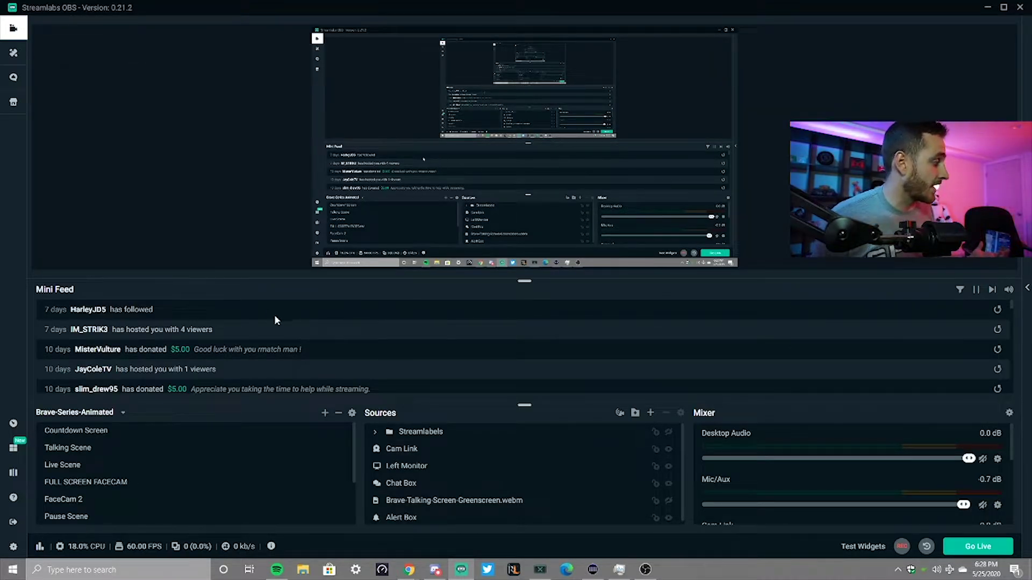
Review the general settings and the stream settings.
click(14, 546)
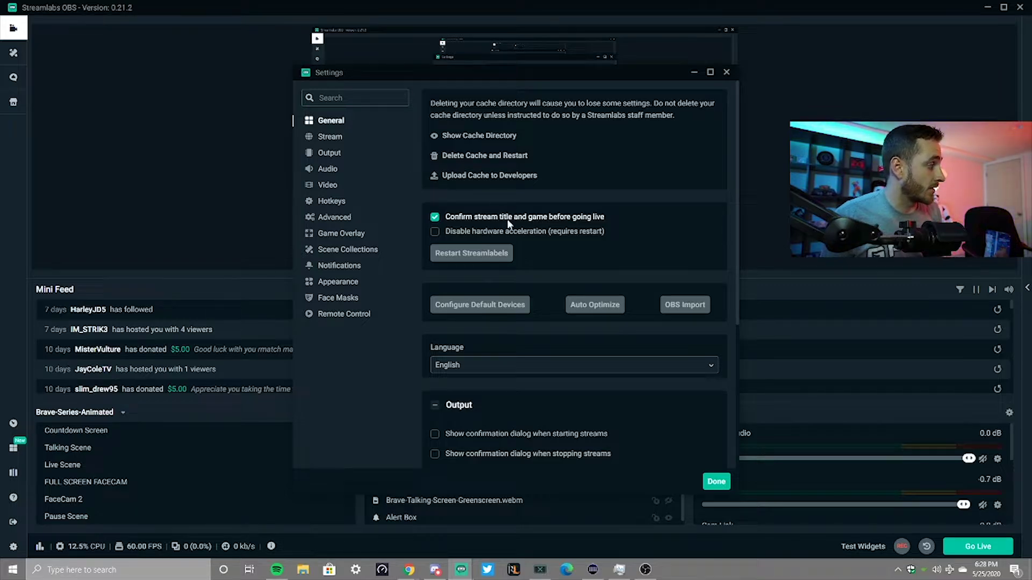
scroll(595, 317, down, 5)
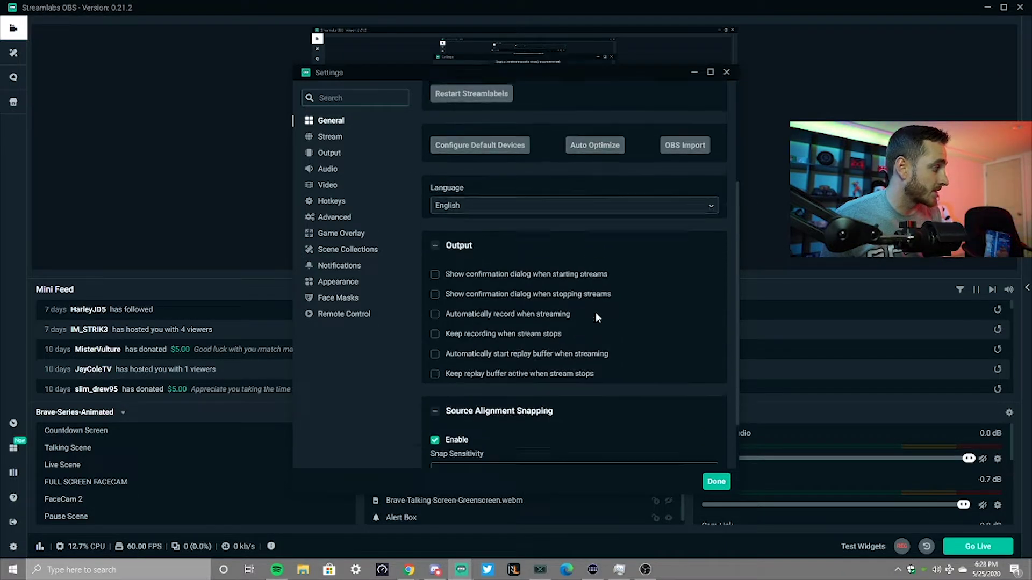
scroll(594, 313, up, 5)
click(331, 141)
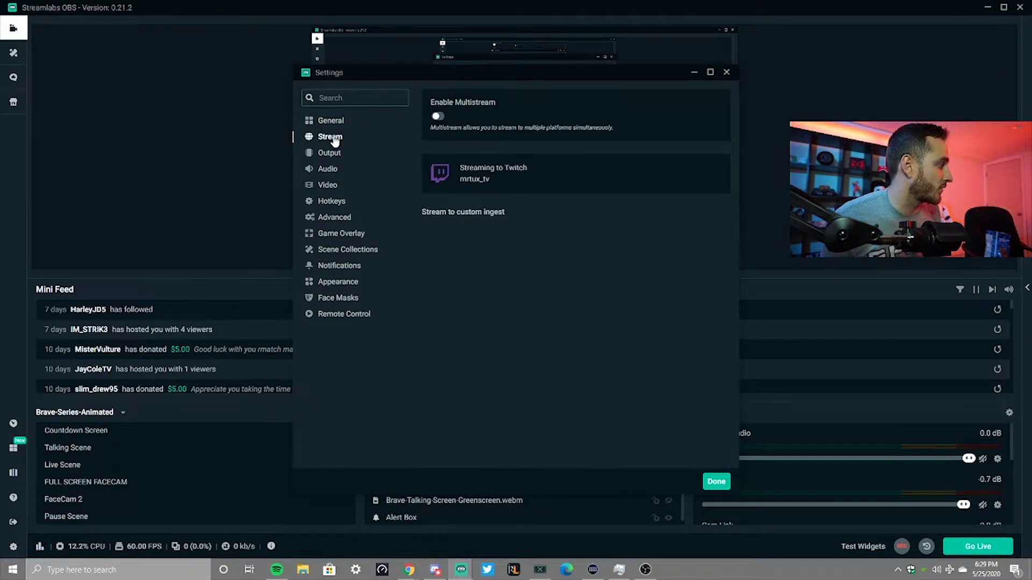
Set the output mode to Advanced in the output settings and look over the streaming options.
click(325, 158)
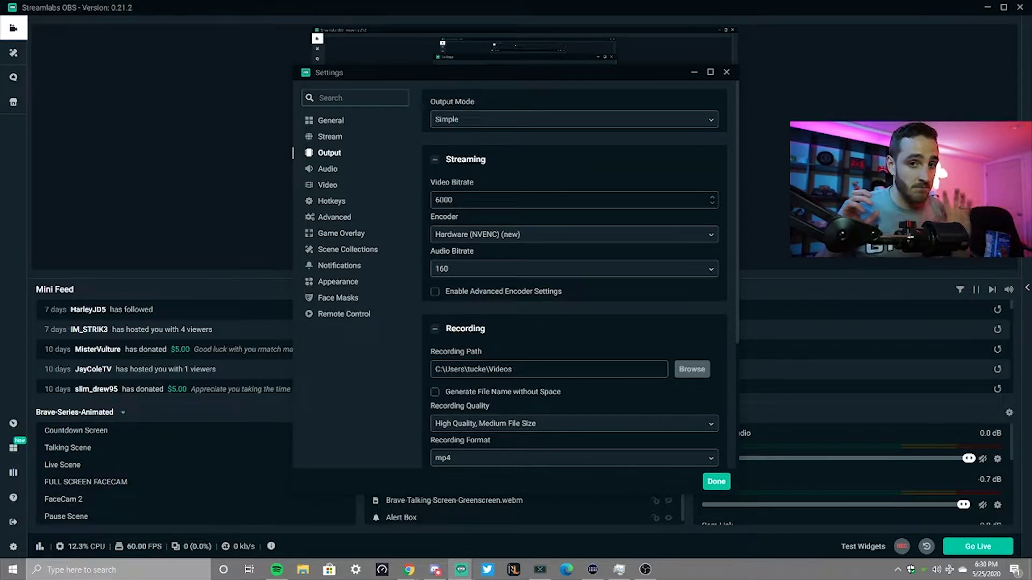
click(502, 126)
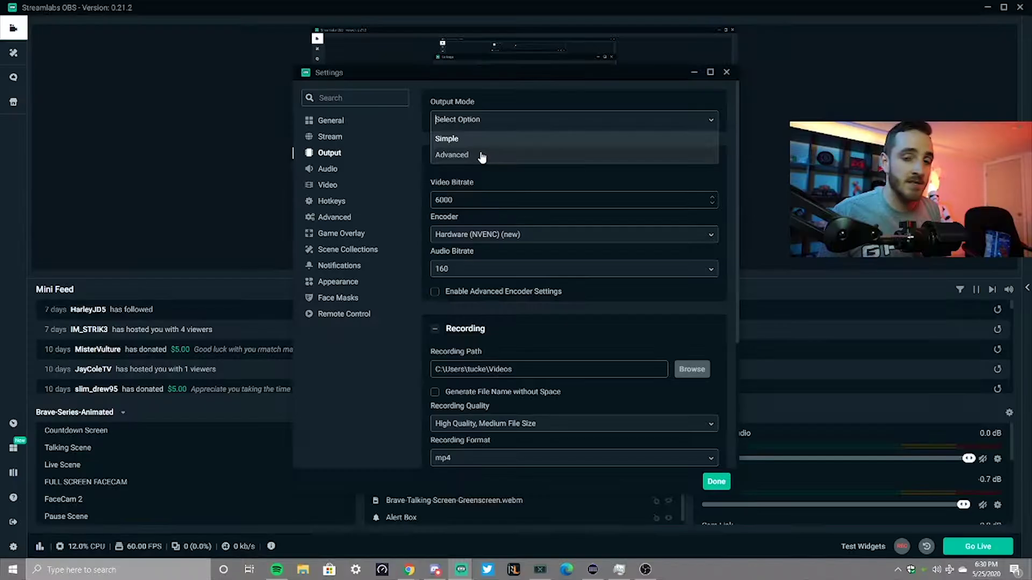
click(209, 299)
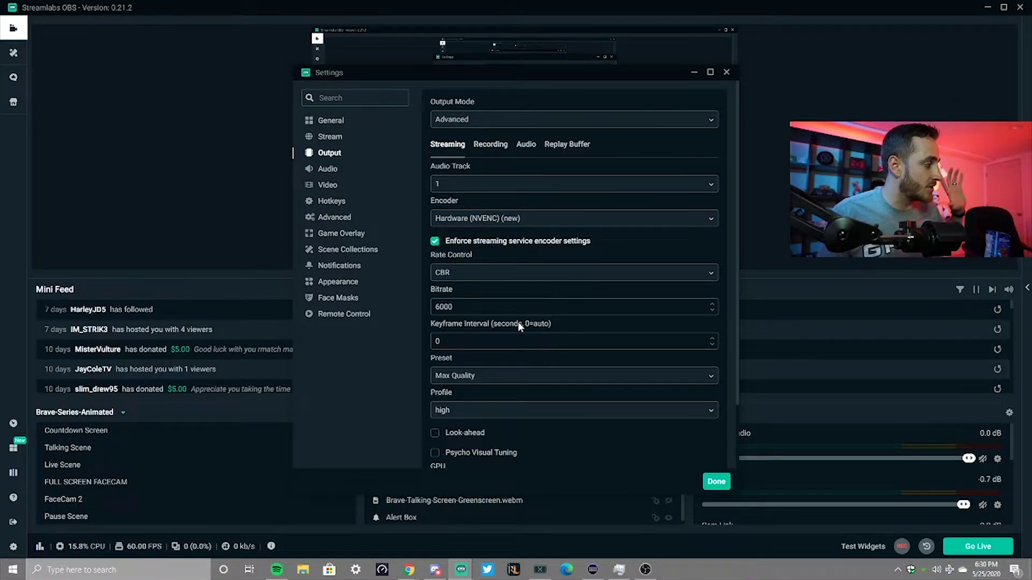
scroll(518, 322, down, 3)
scroll(541, 423, up, 3)
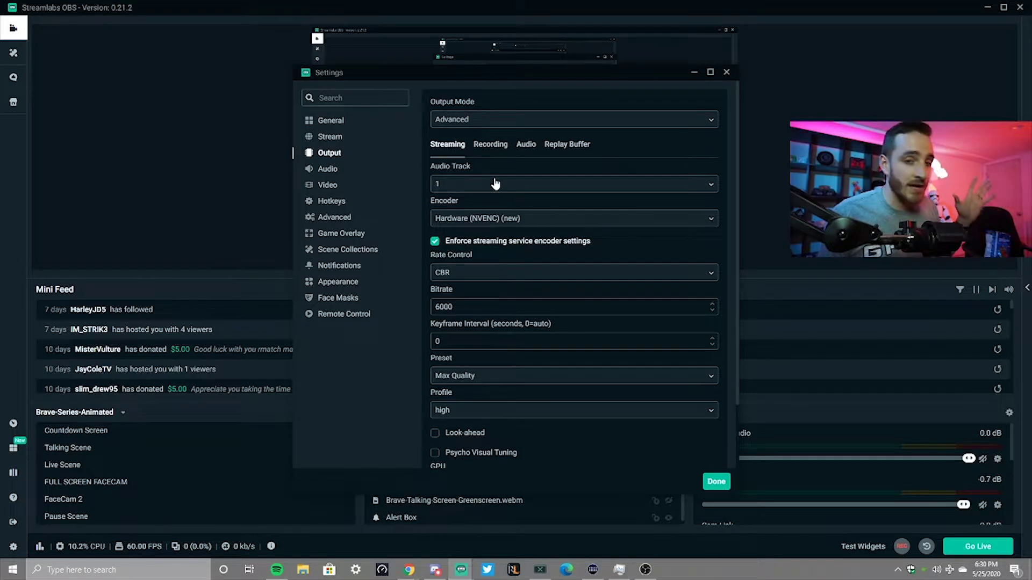
Switch the output mode to Simple and look through its streaming and recording options.
click(473, 121)
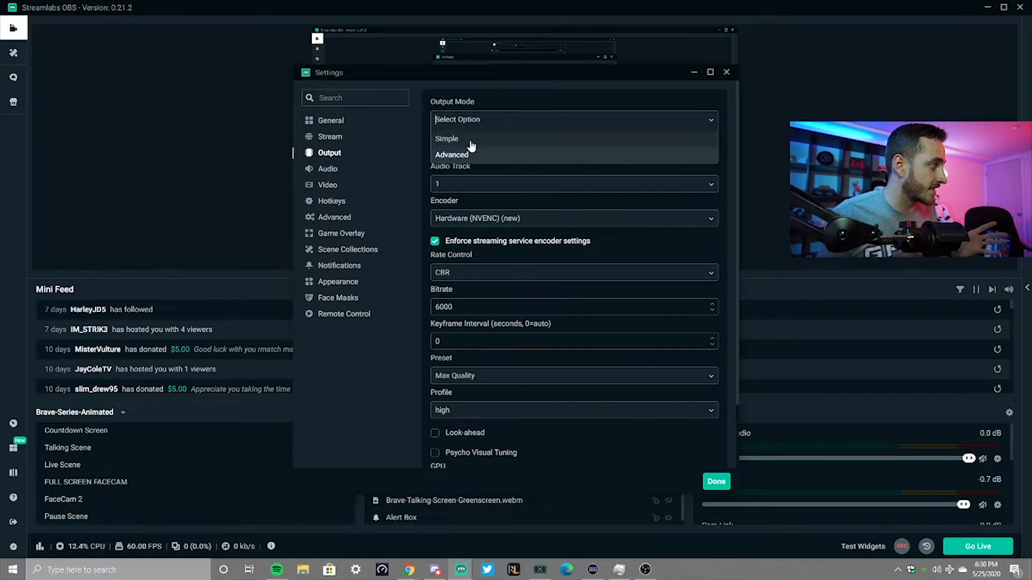
click(468, 141)
scroll(513, 232, down, 5)
scroll(508, 326, up, 5)
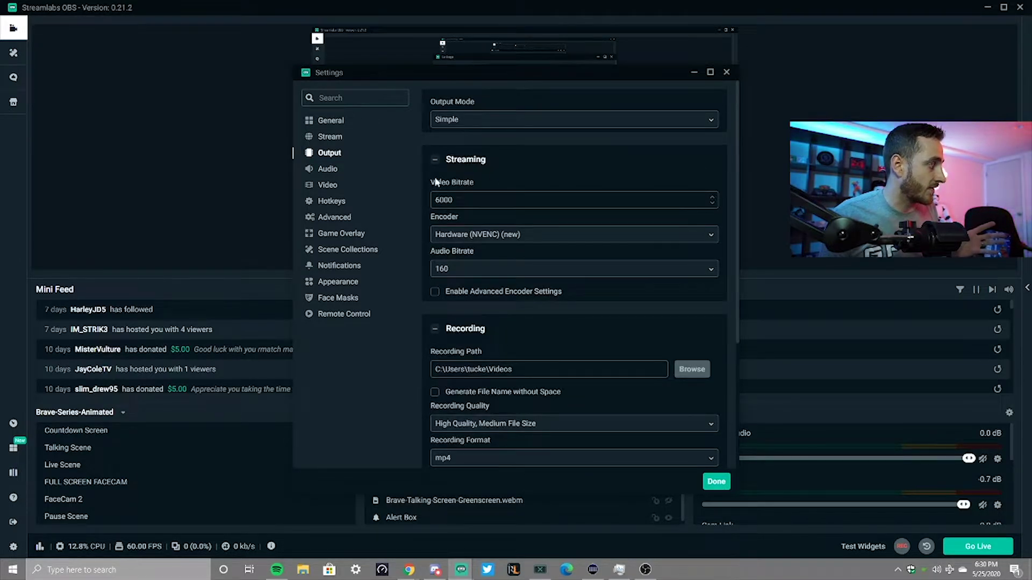
scroll(457, 321, down, 4)
scroll(430, 317, up, 4)
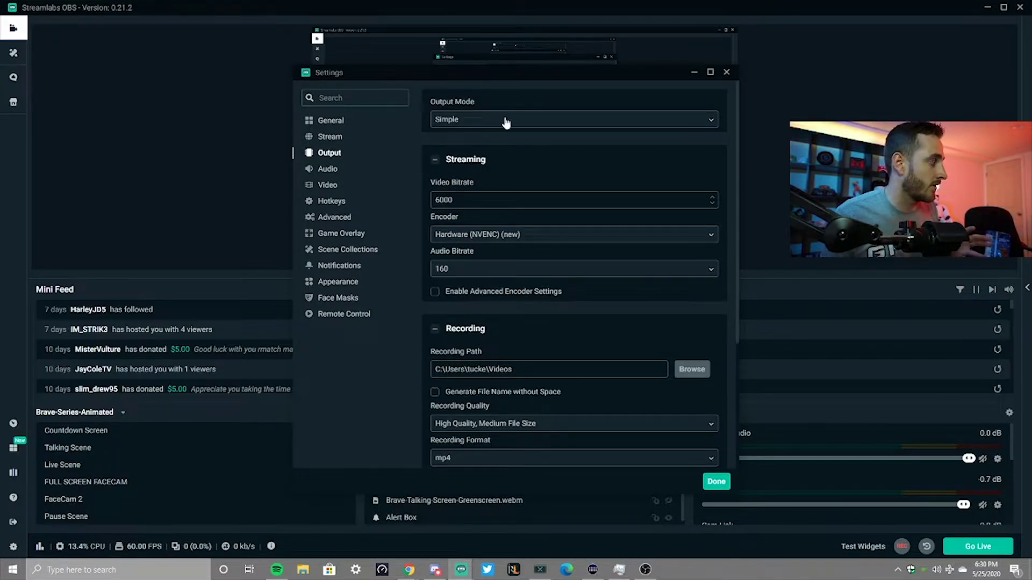
Set the output mode to Advanced and the streaming encoder to Hardware (NVENC) (new) after trying Software (x264).
click(505, 122)
click(501, 157)
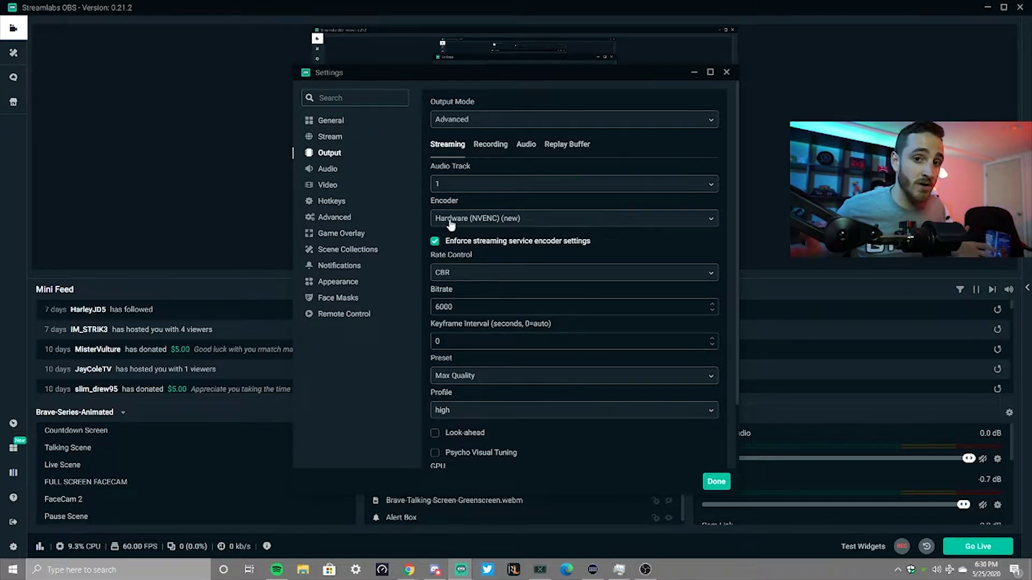
click(450, 221)
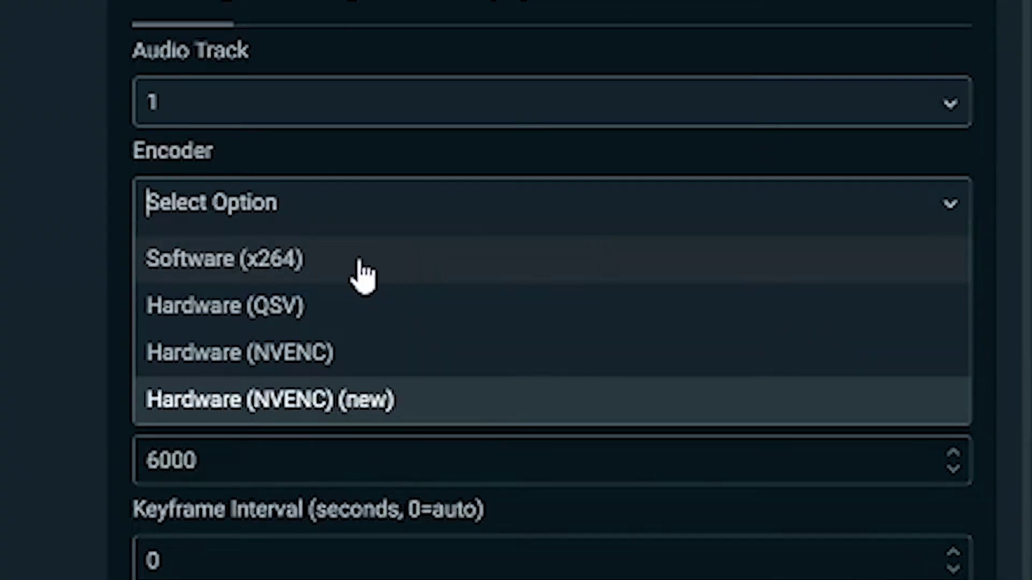
click(508, 243)
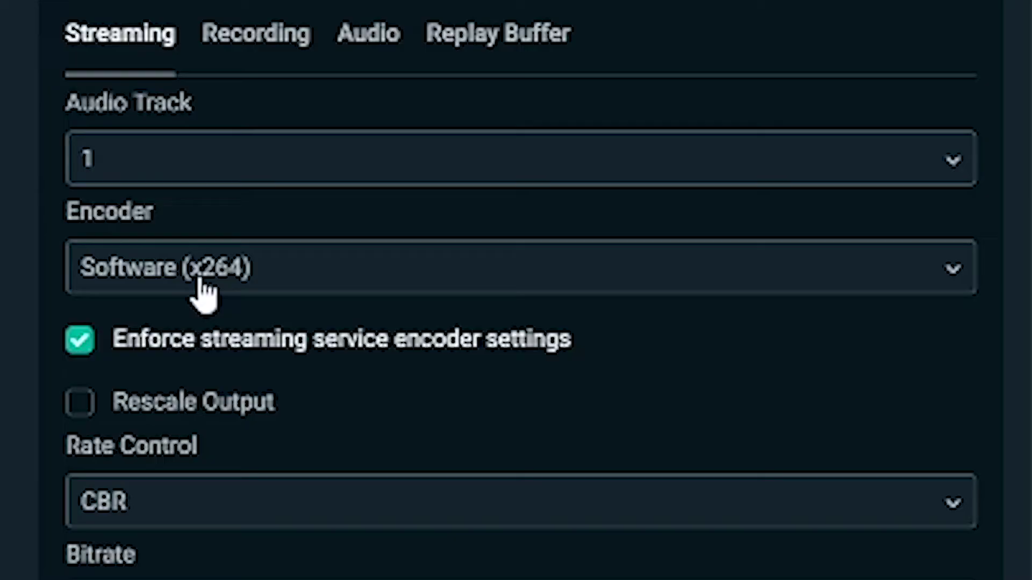
click(473, 224)
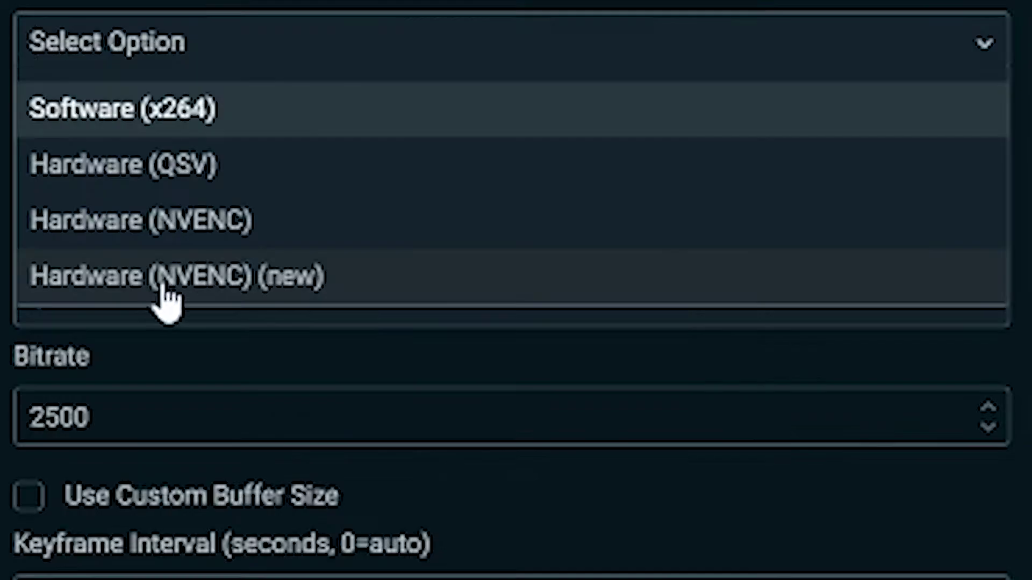
click(173, 282)
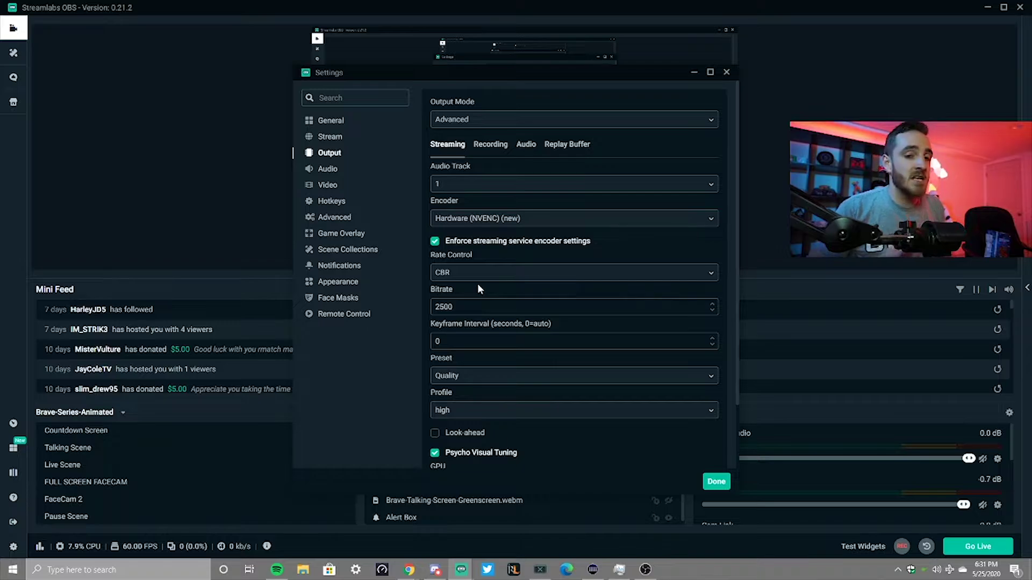
Examine the CPU and GPU utilization in Task Manager, and close it.
click(619, 569)
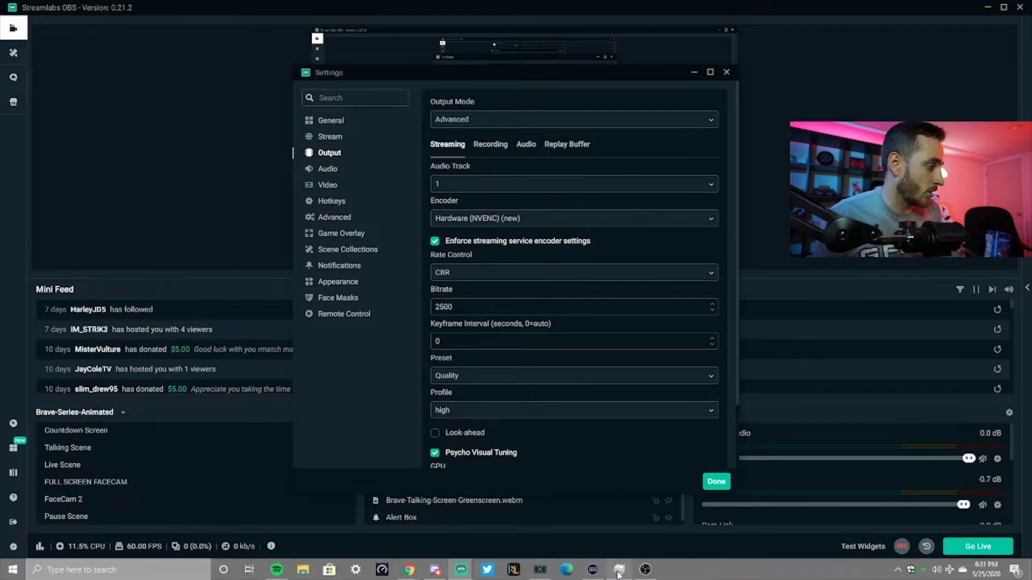
click(60, 62)
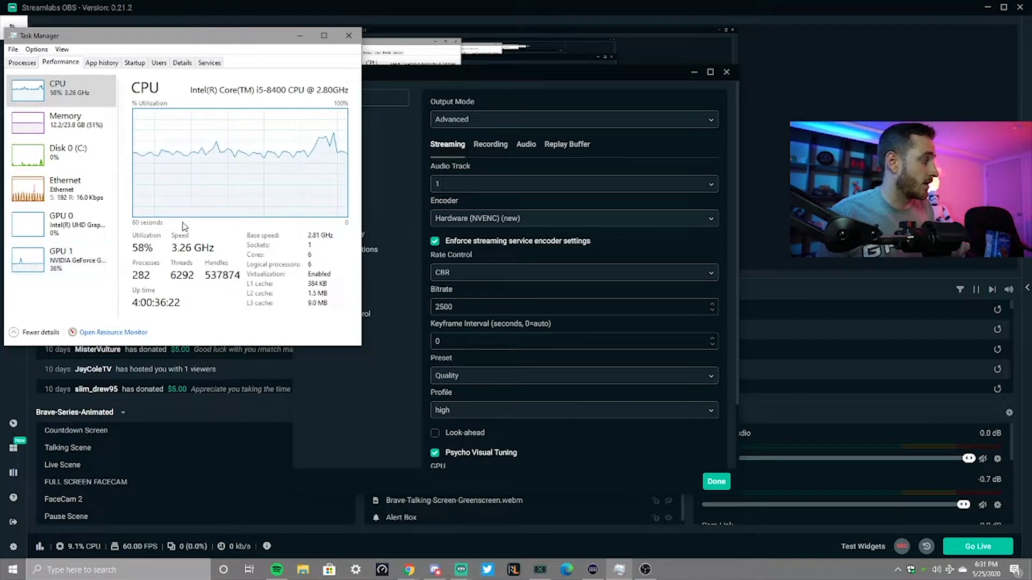
click(355, 38)
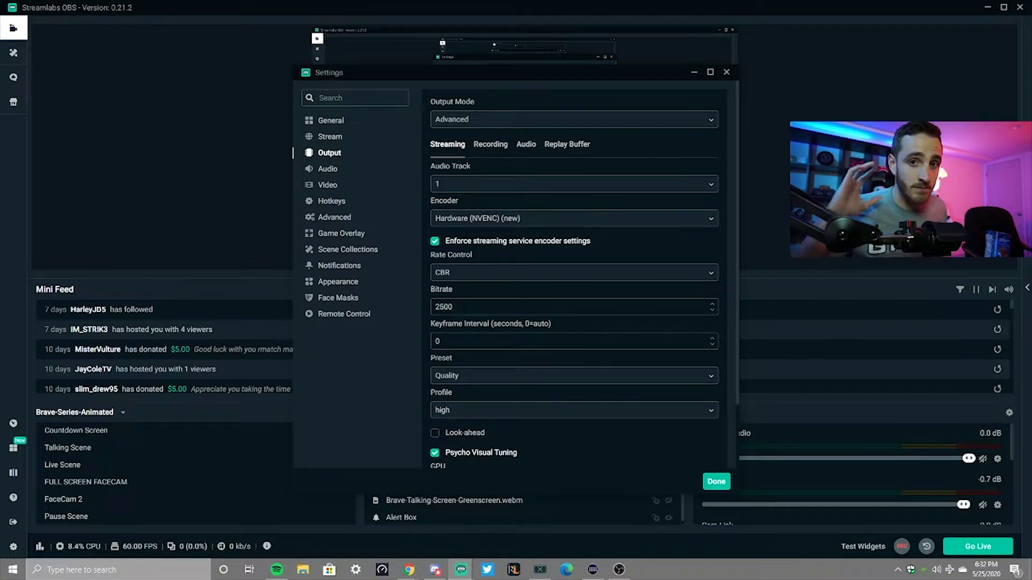
Configure the streaming encoder with a bitrate of 6000, the Max Quality preset and the high profile.
key(ctrl+a)
text(6000)
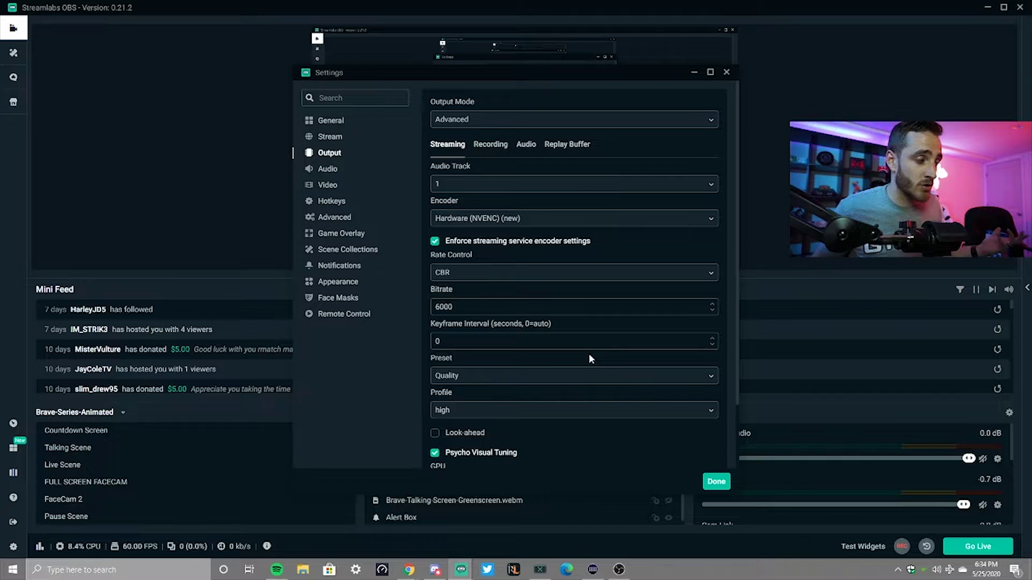
scroll(588, 353, down, 2)
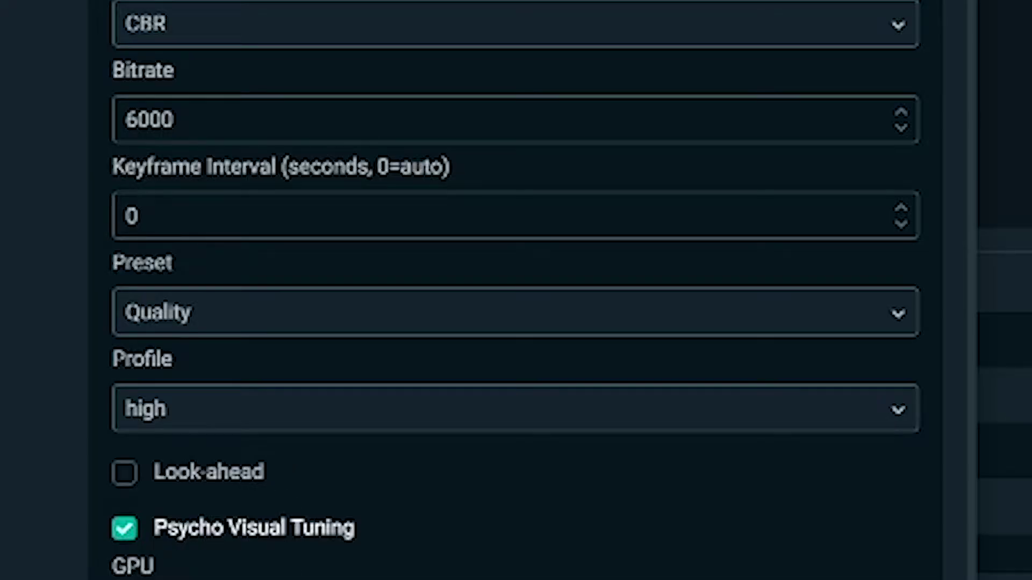
click(230, 322)
click(223, 363)
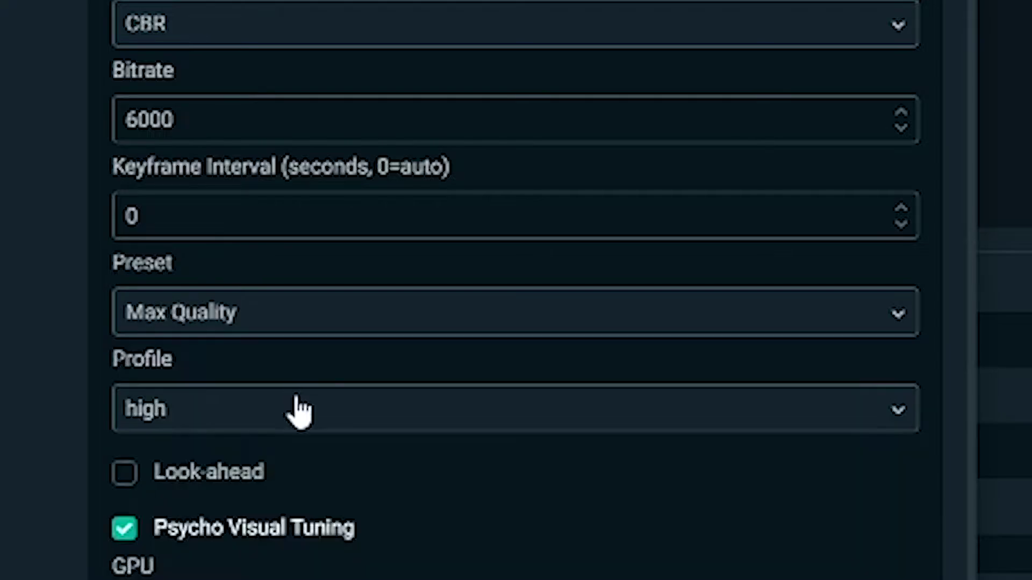
click(269, 420)
click(164, 475)
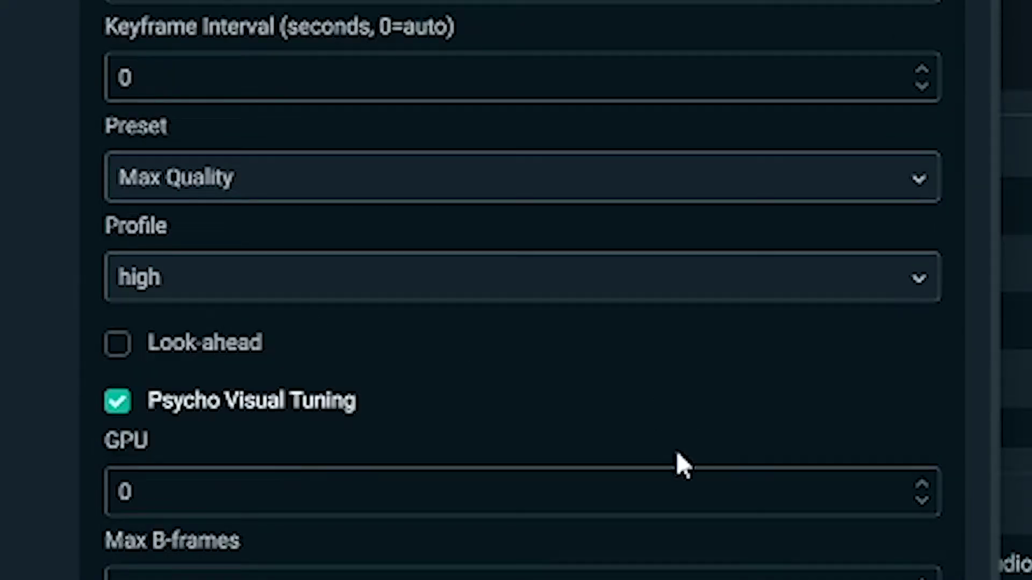
Configure the recording output with the mp4 format, after trying flv, and the Standard type.
click(478, 146)
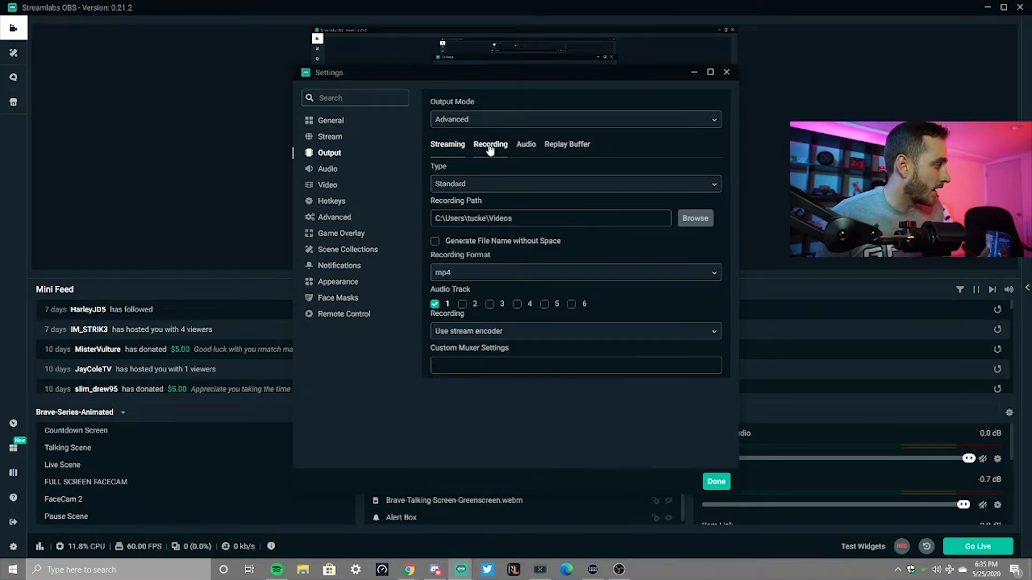
click(494, 274)
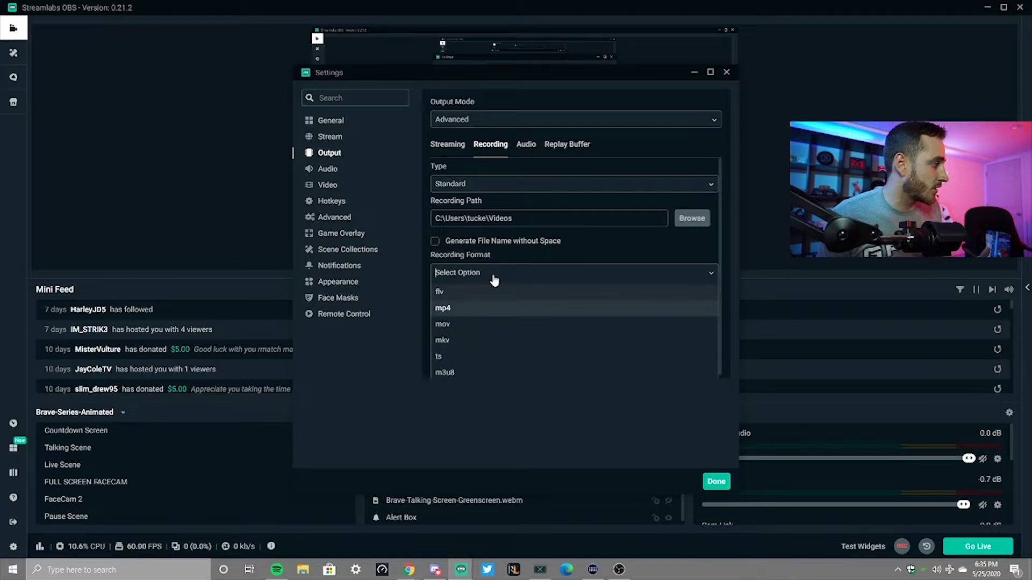
click(441, 294)
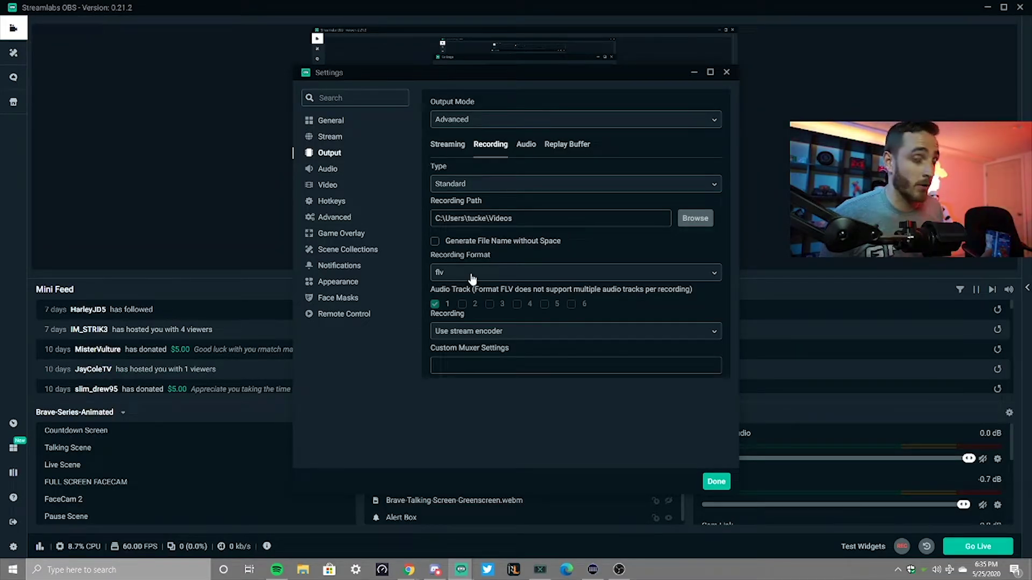
click(471, 278)
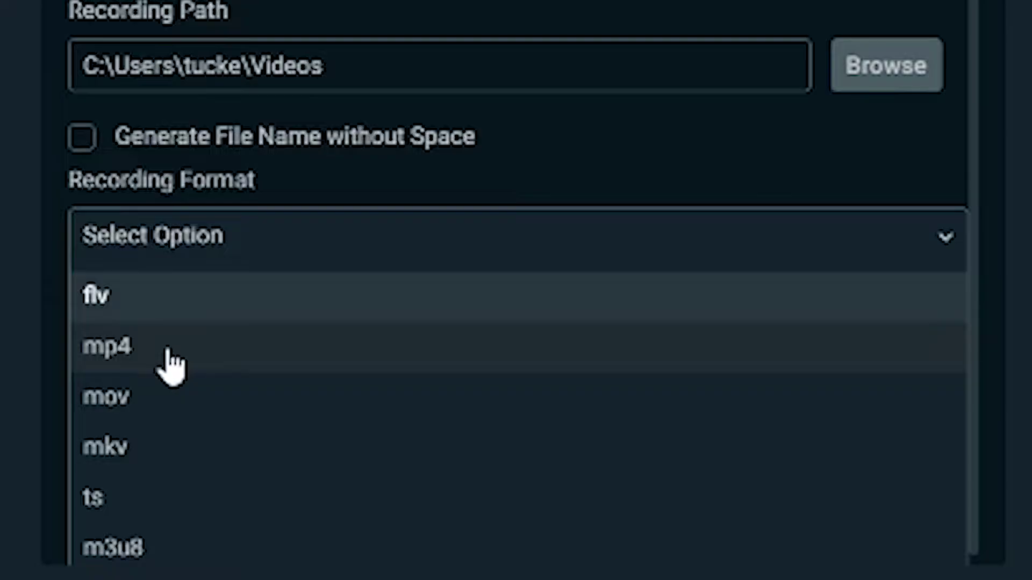
click(463, 310)
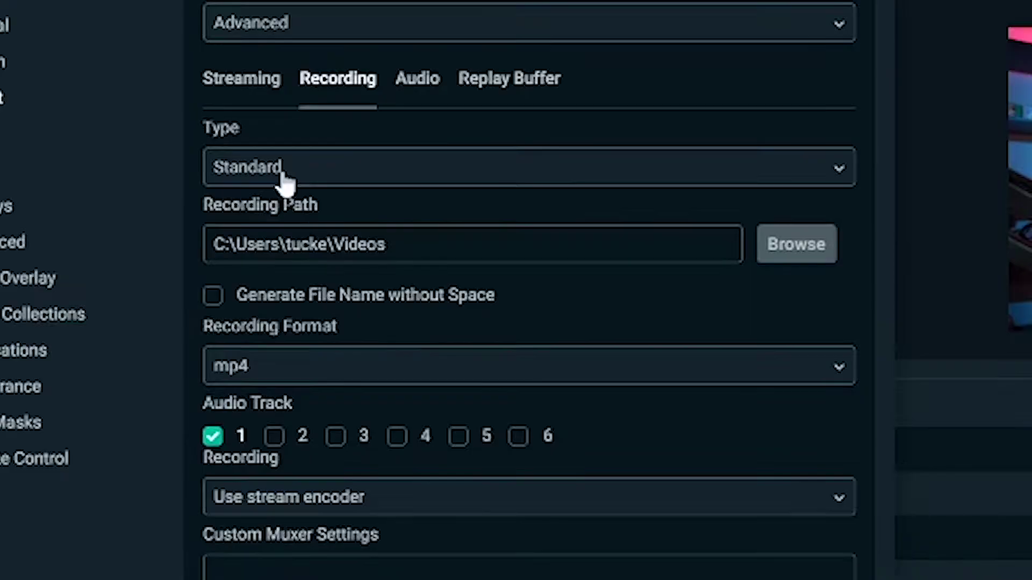
click(181, 0)
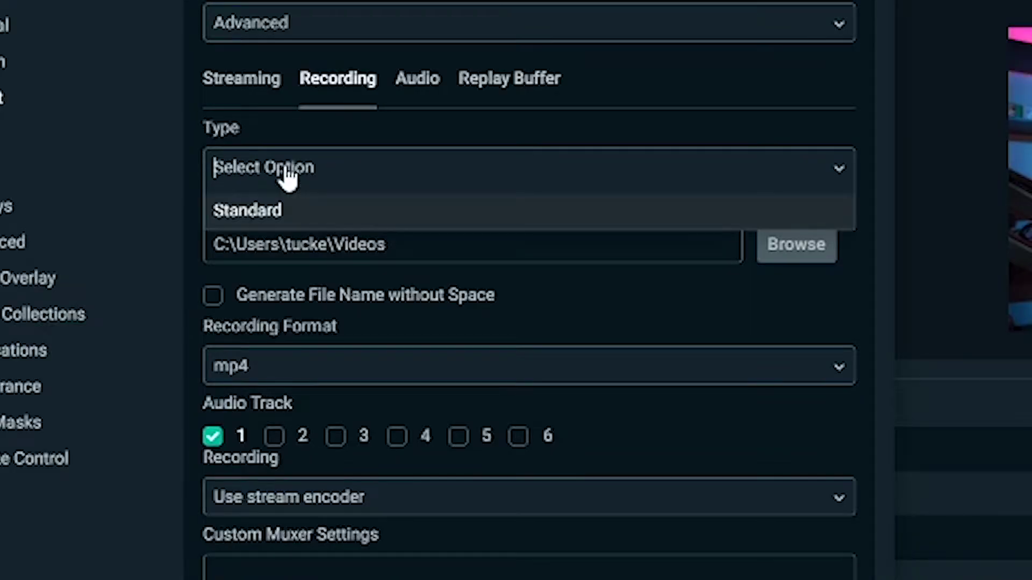
click(288, 214)
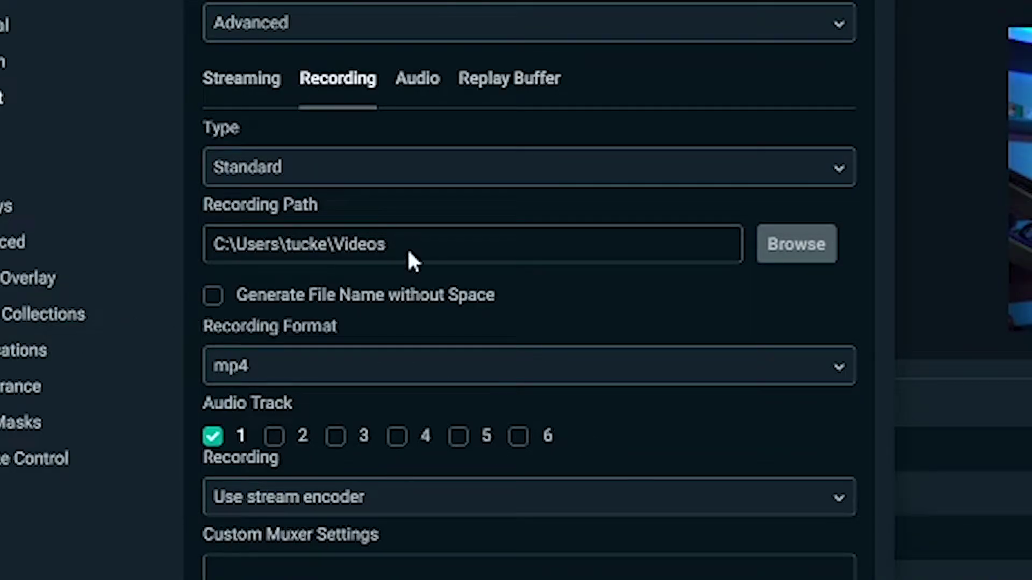
Look through the Audio and Replay Buffer sections of the output settings and return to the Streaming section.
click(418, 78)
click(484, 80)
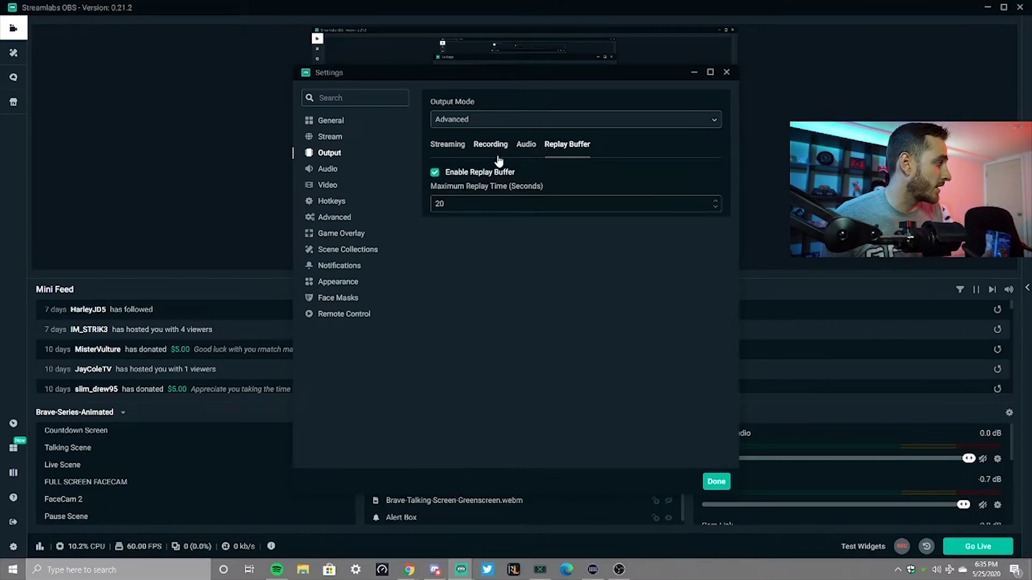
click(526, 144)
click(567, 144)
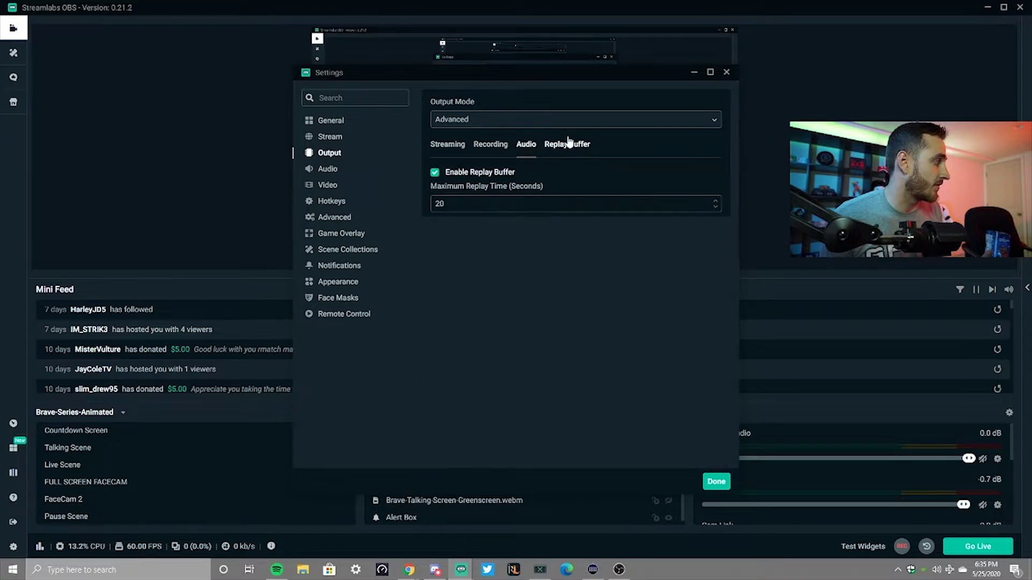
click(445, 147)
Check the audio settings against the Desktop Audio source's device and the GoXLR mixer app, and close the properties.
click(326, 171)
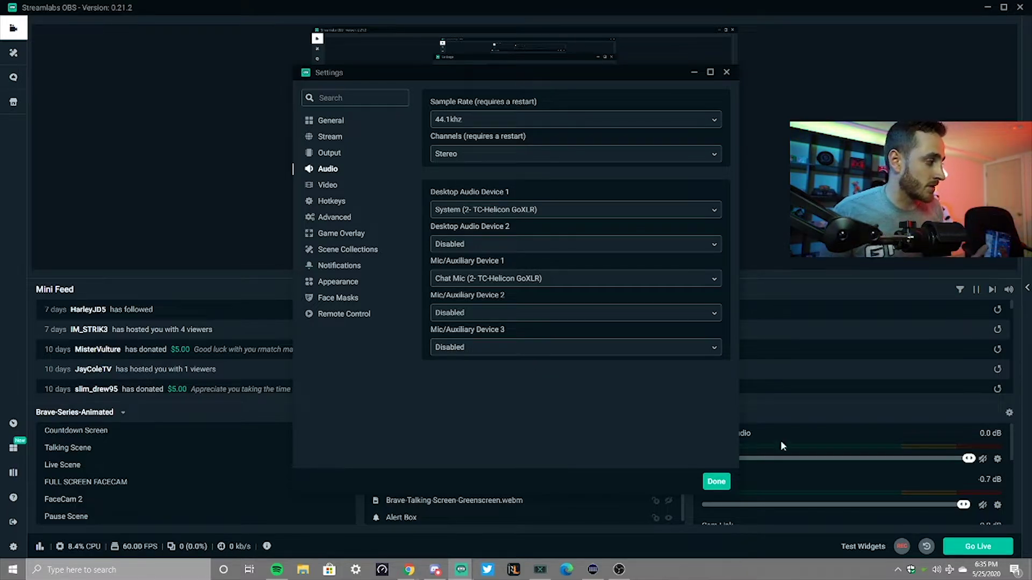
key(Escape)
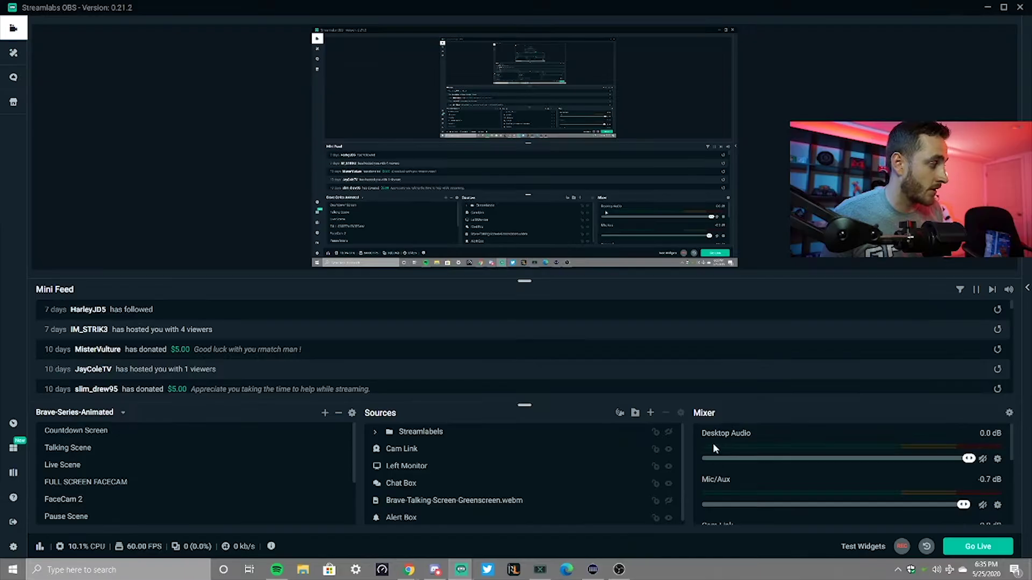
click(997, 458)
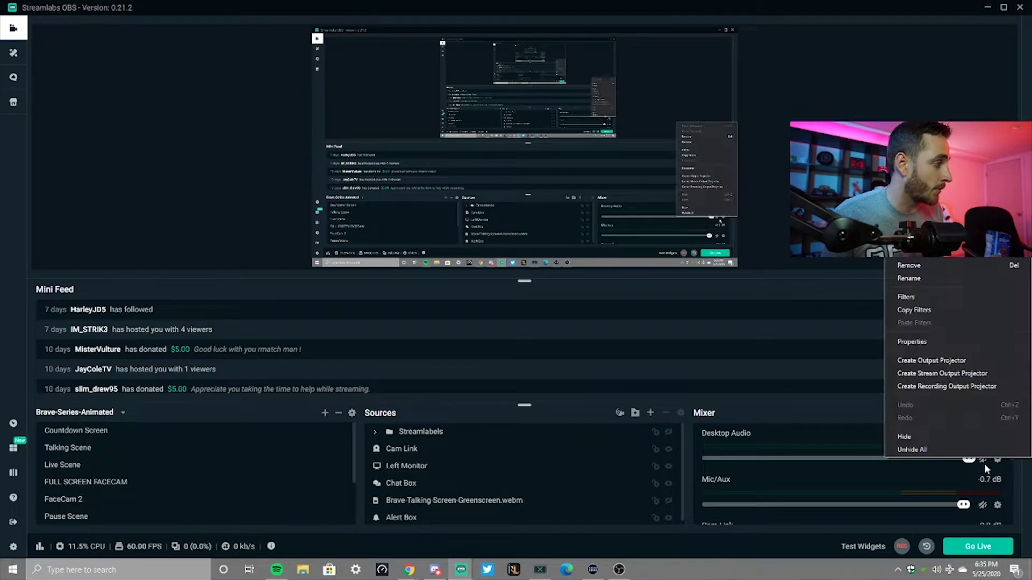
click(911, 342)
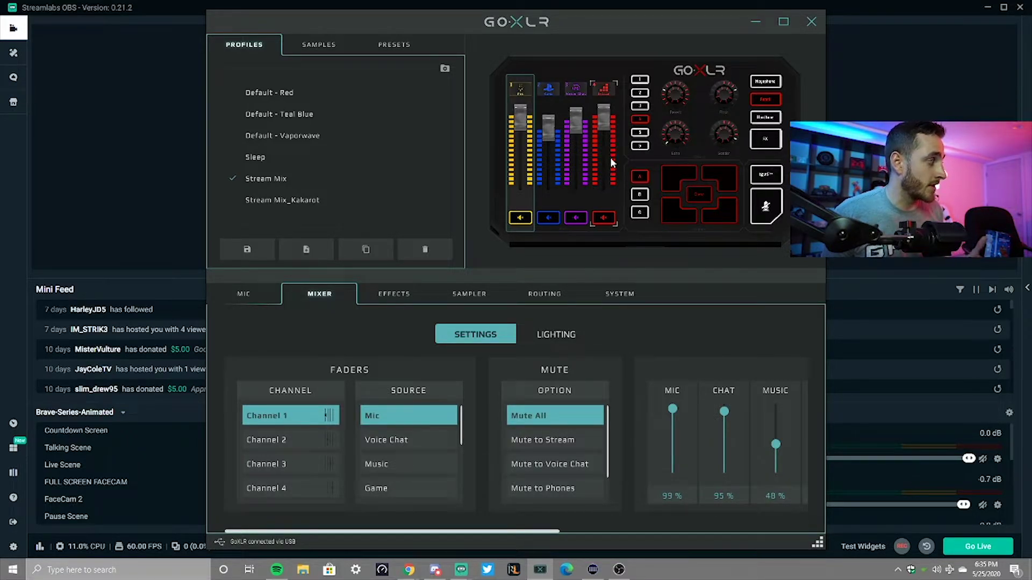
click(752, 22)
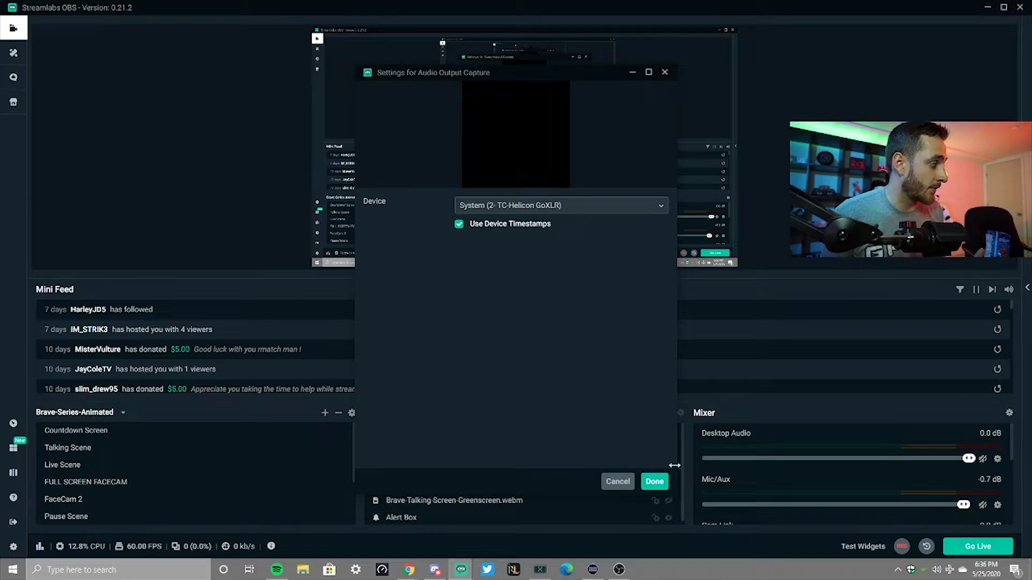
click(654, 482)
click(716, 482)
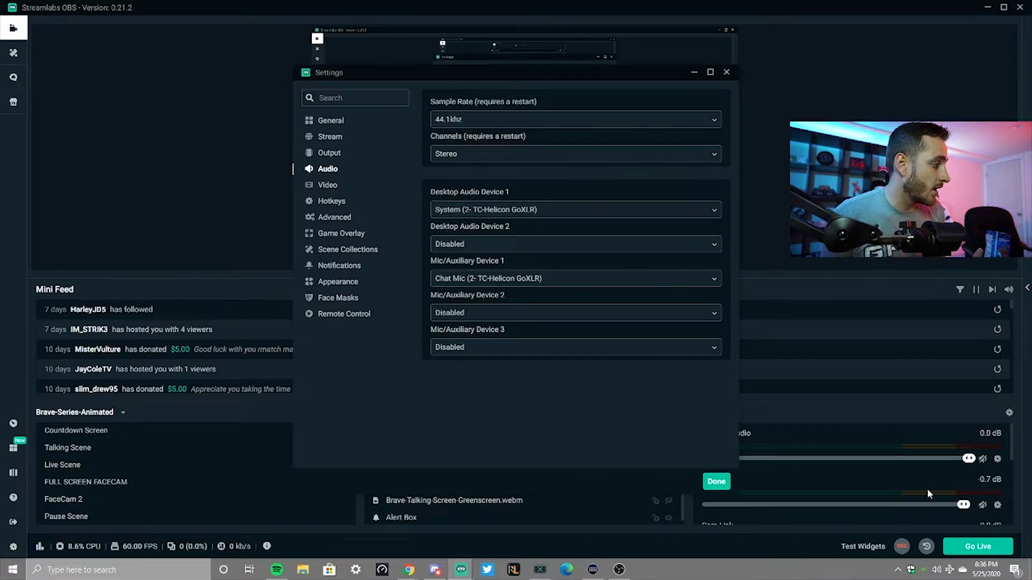
Check the Mic/Aux source's input device against the faders in the GoXLR mixer app, and close the properties.
click(997, 504)
click(913, 387)
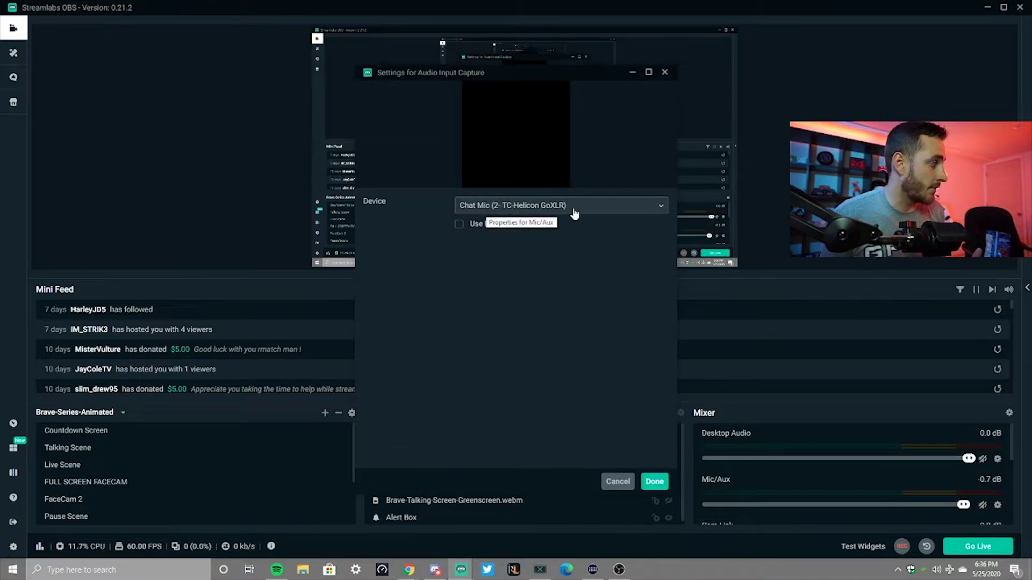
click(540, 570)
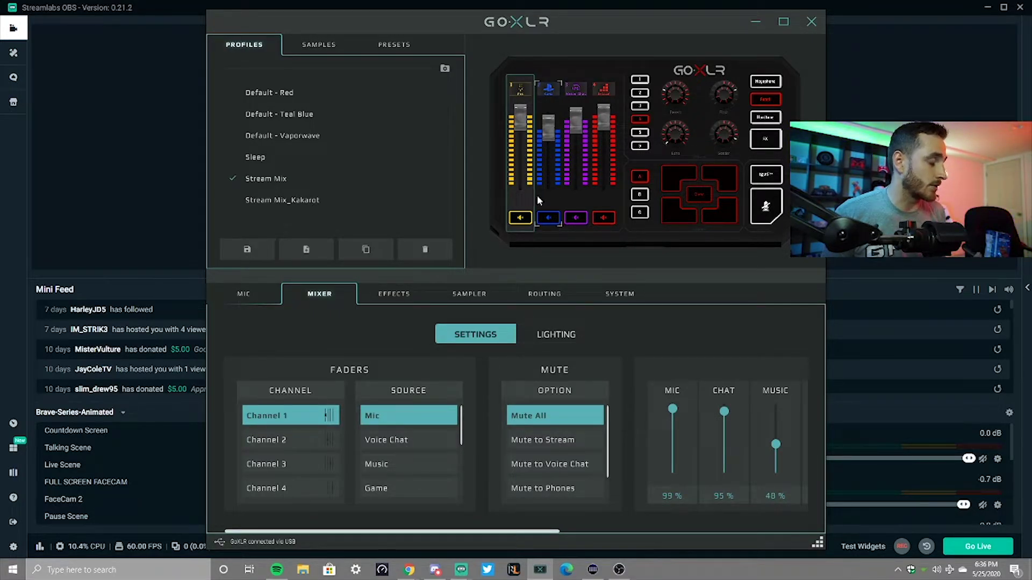
click(755, 24)
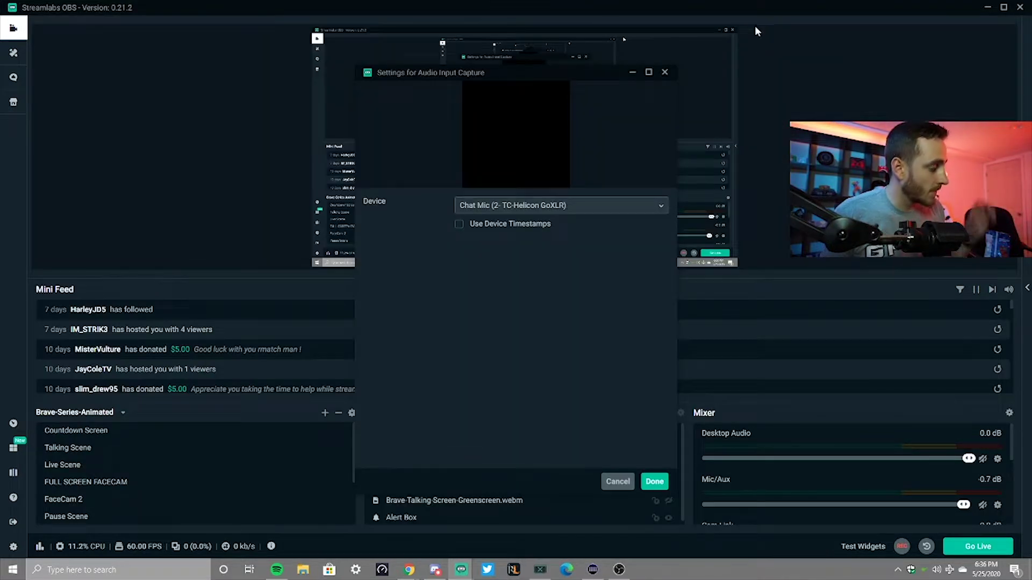
click(653, 482)
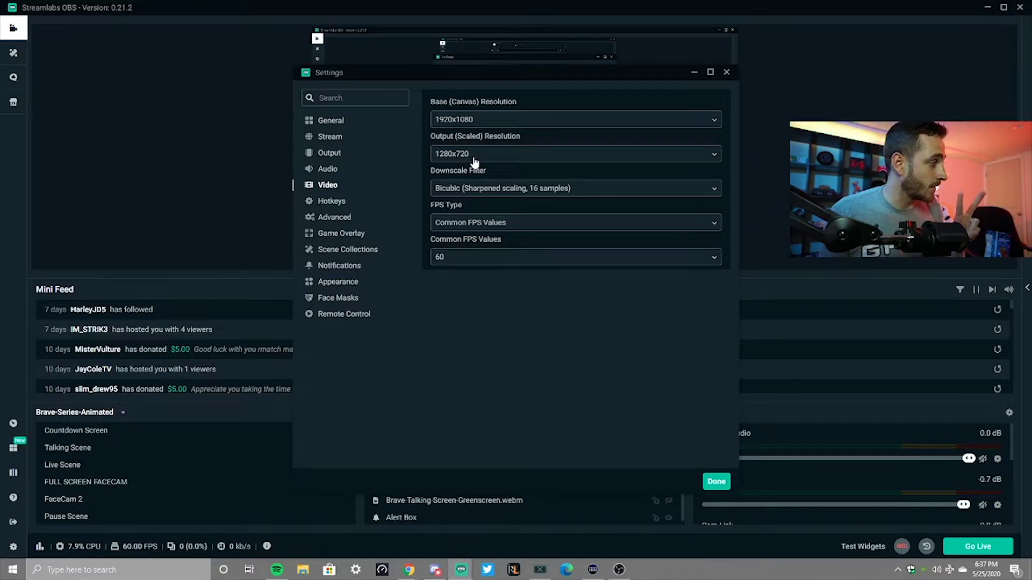
Set the output (scaled) resolution to 1920x1080 in the video settings.
click(474, 161)
click(479, 172)
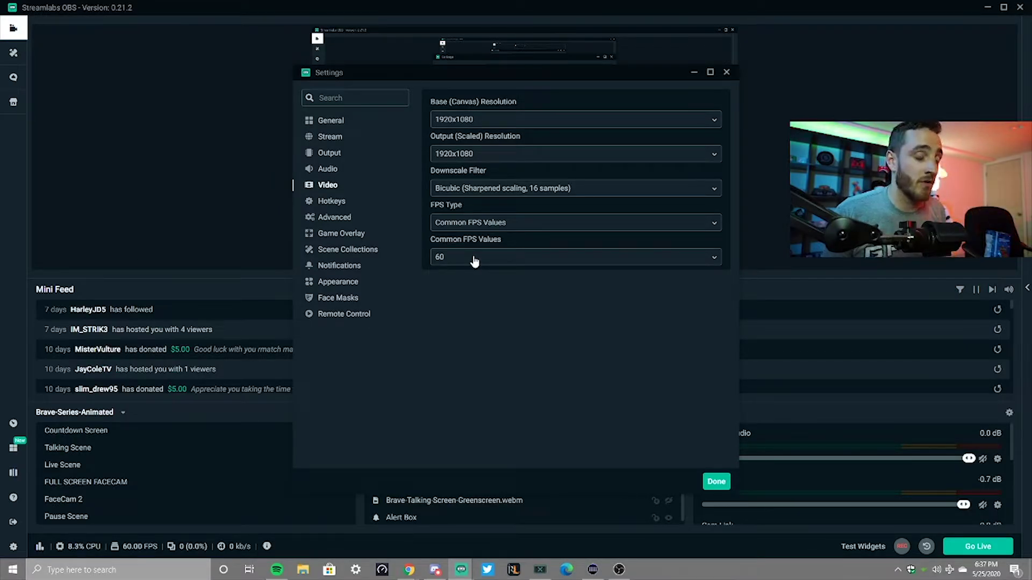
View the Run as administrator option for the Streamlabs OBS desktop shortcut and return to the Advanced settings.
click(347, 218)
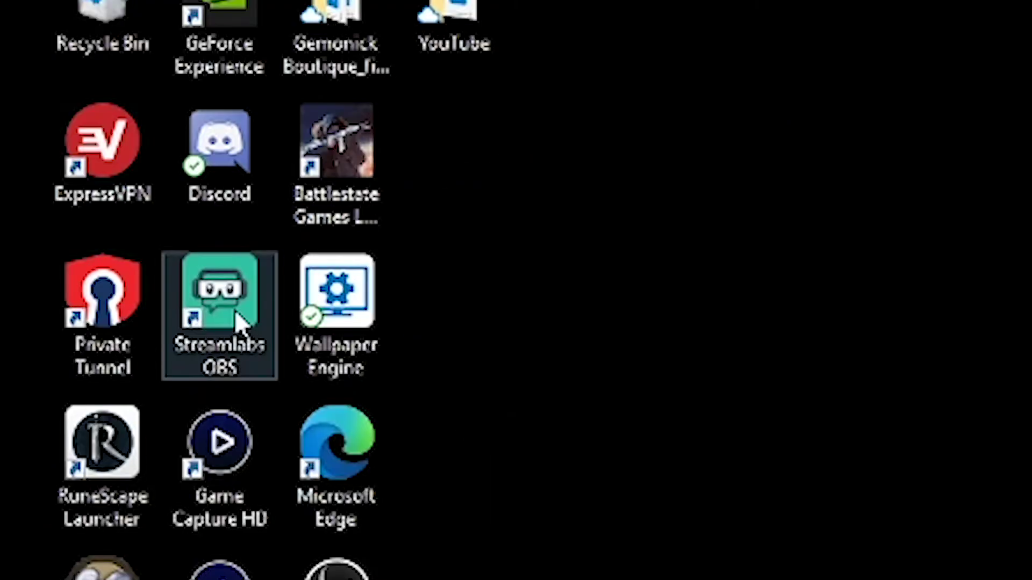
right_click(236, 313)
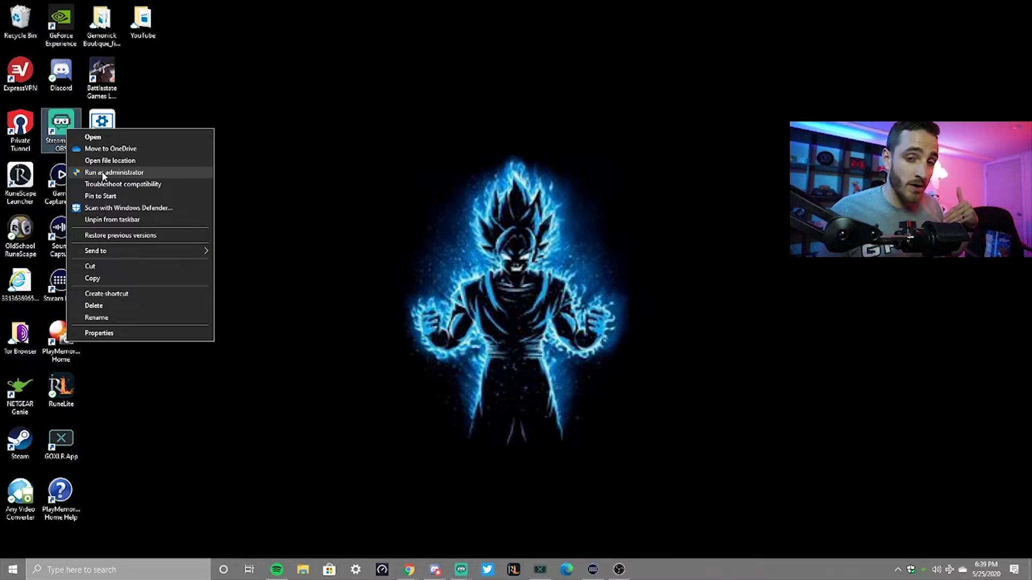
click(463, 562)
click(464, 557)
mouse_move(461, 569)
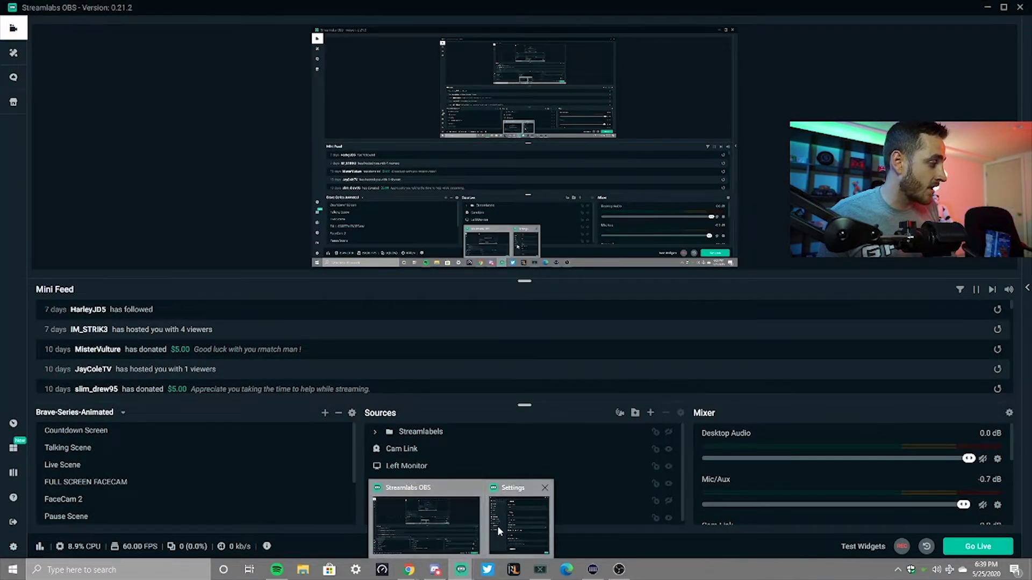
click(497, 526)
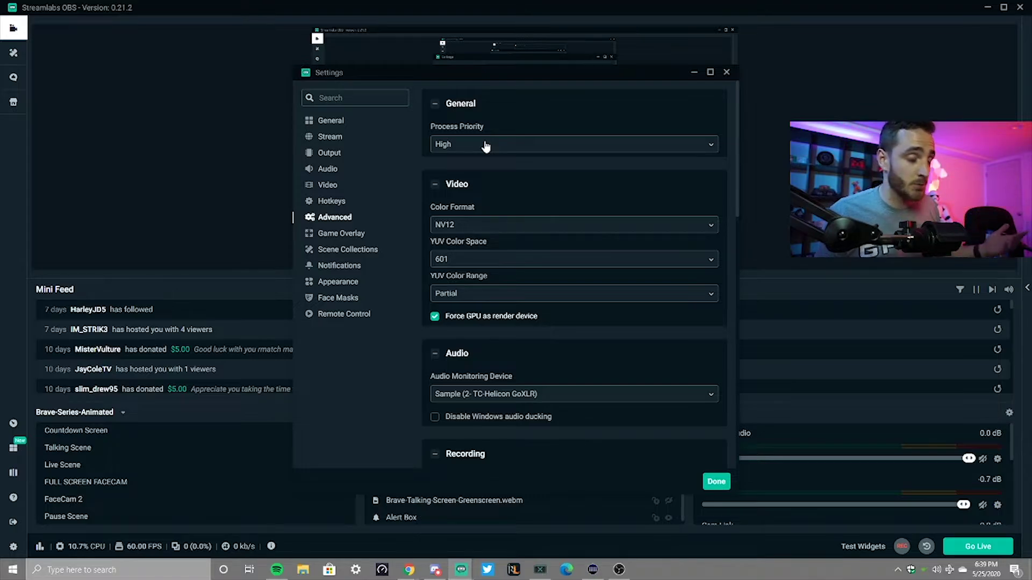
Set the process priority to High and check the audio monitoring device.
click(467, 144)
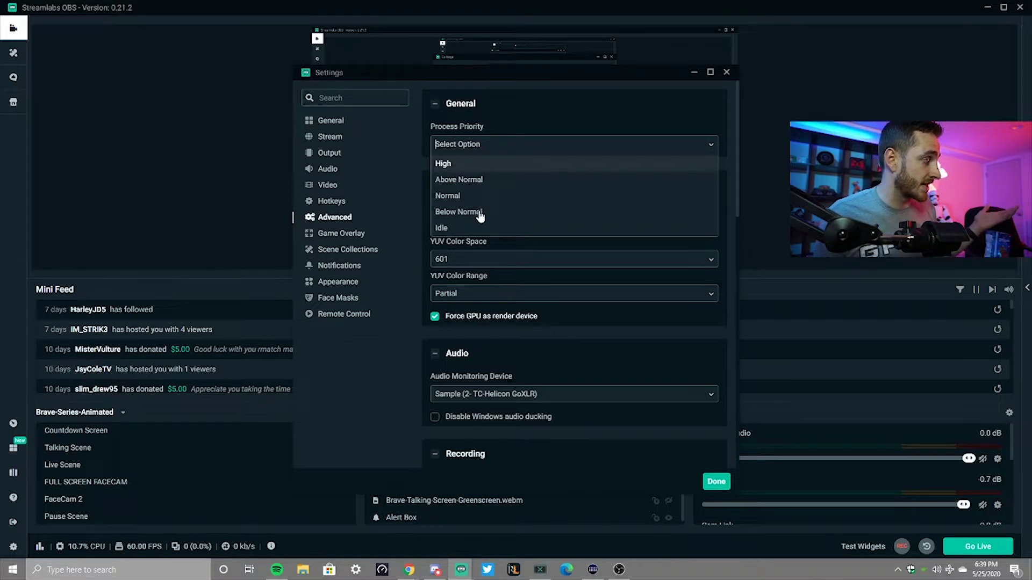
click(475, 164)
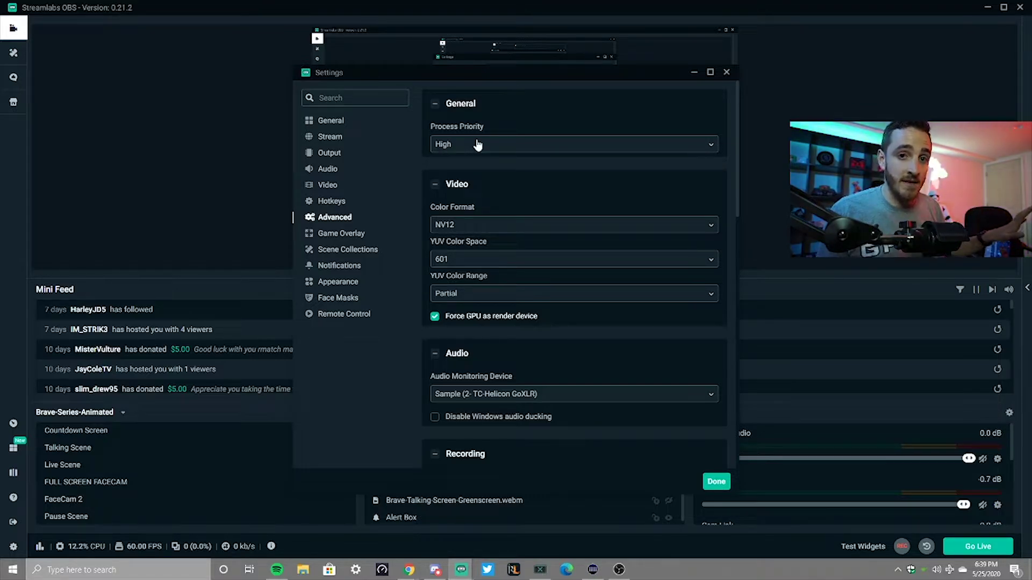
scroll(530, 274, down, 5)
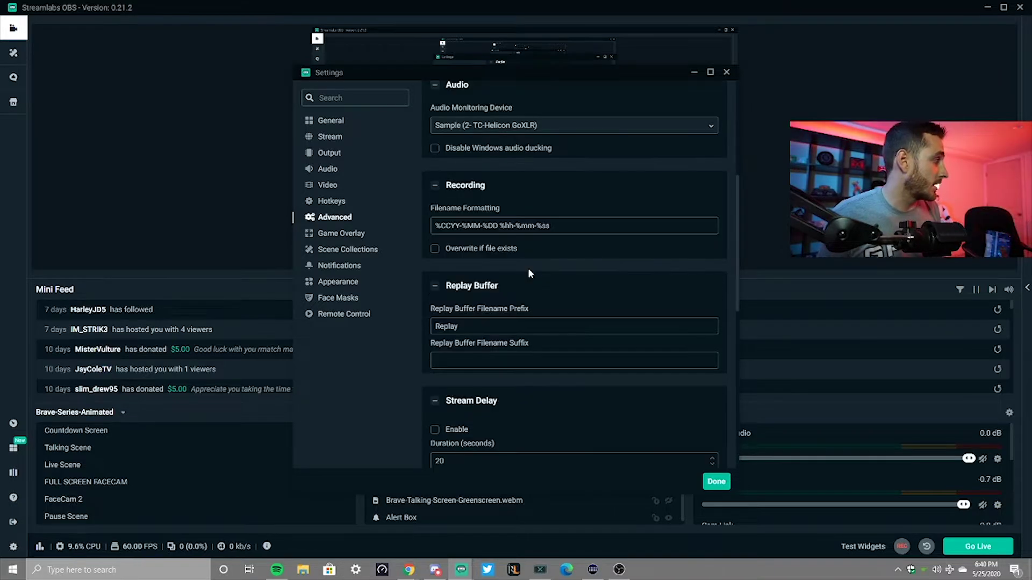
click(499, 132)
Enable dynamically changing the bitrate when dropping frames while streaming in the network settings.
scroll(502, 323, down, 5)
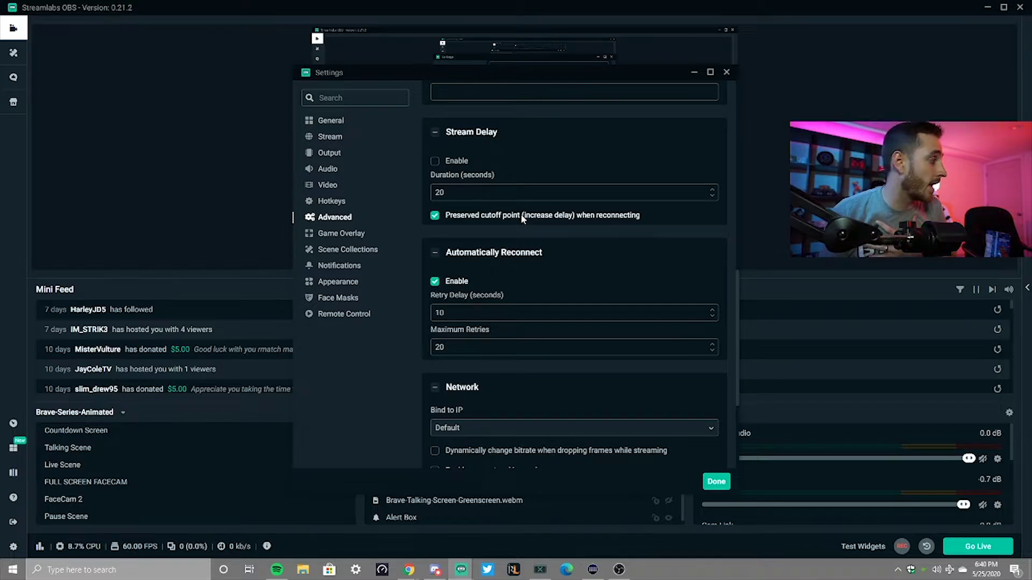
scroll(520, 214, down, 2)
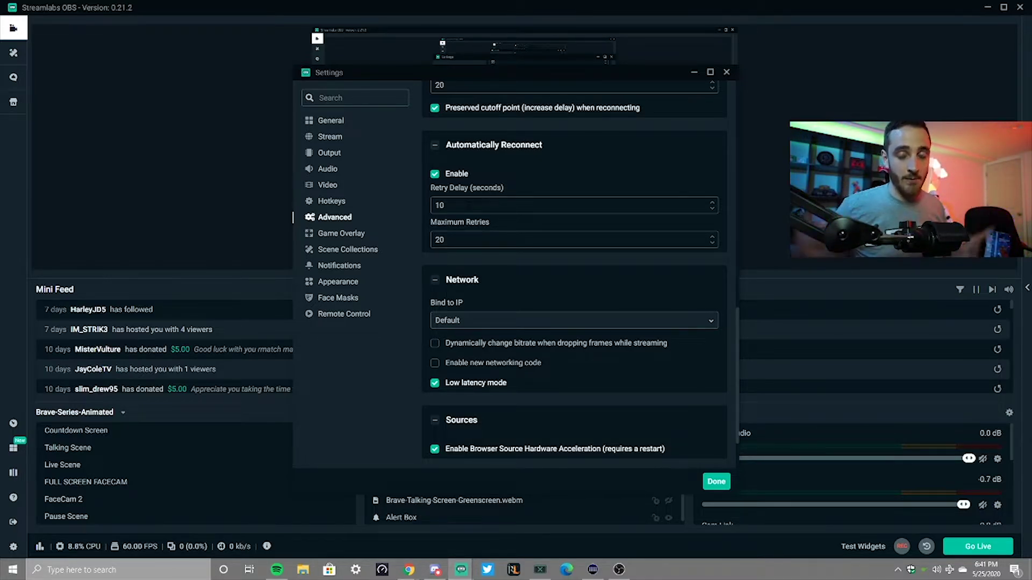
scroll(454, 287, down, 1)
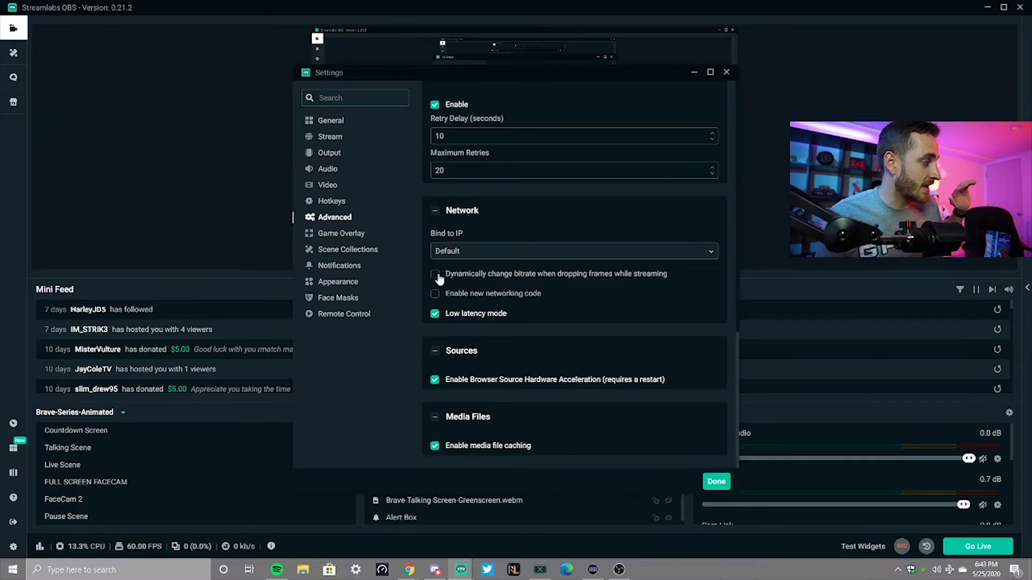
click(435, 275)
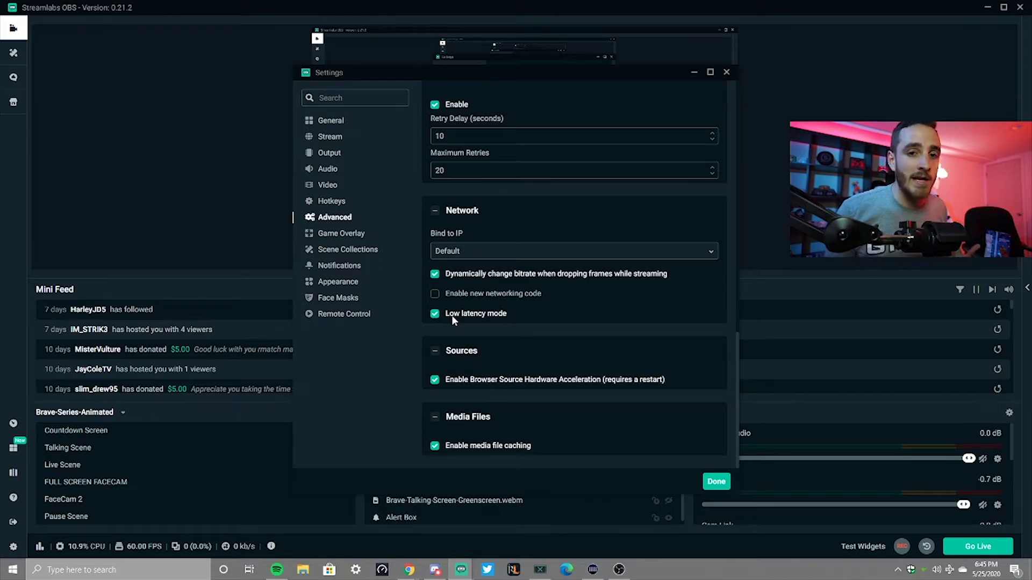
Review the stream delay, reconnect and network options, and reopen the video settings.
scroll(451, 317, up, 4)
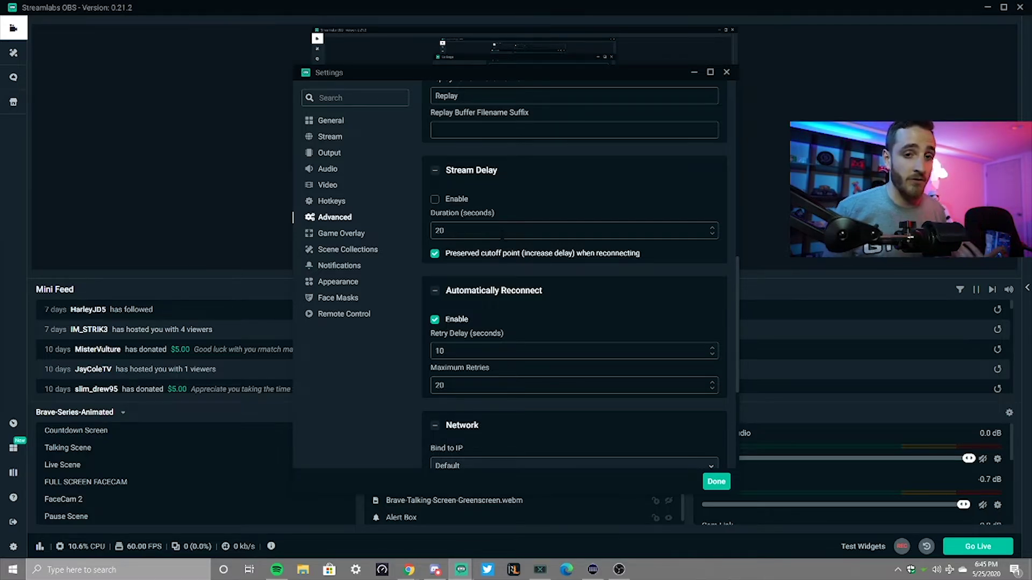
scroll(515, 260, down, 4)
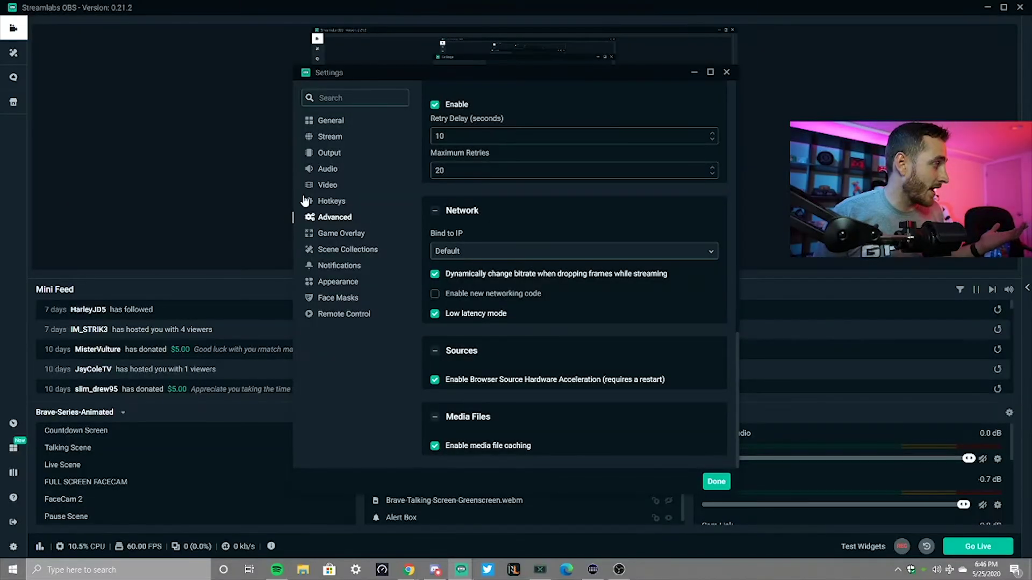
click(315, 185)
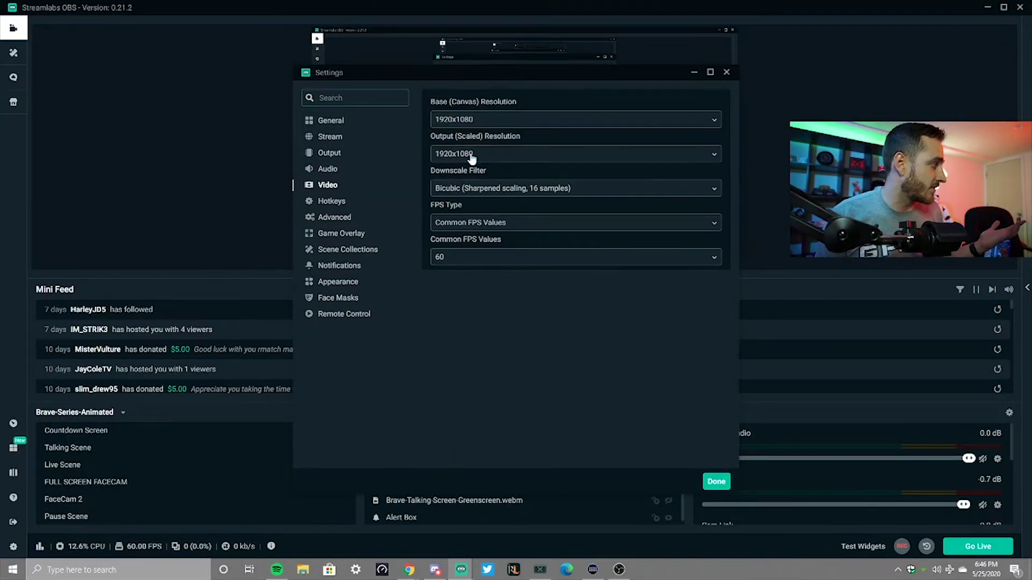